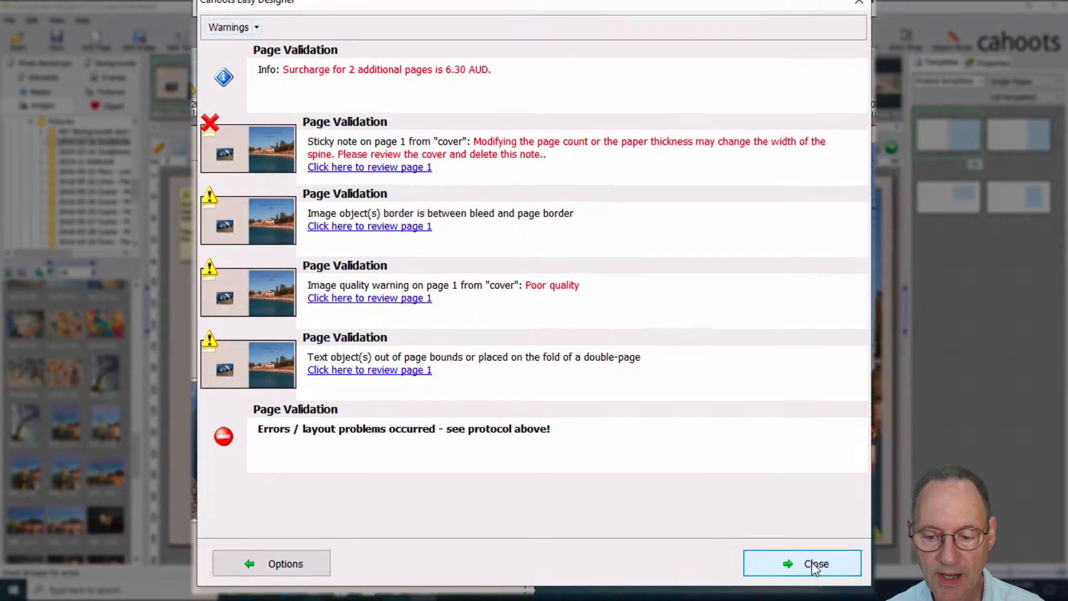
# Close the validation report and inspect the cover up close, including its spine, before fitting the whole spread back in view.
pyautogui.click(813, 573)
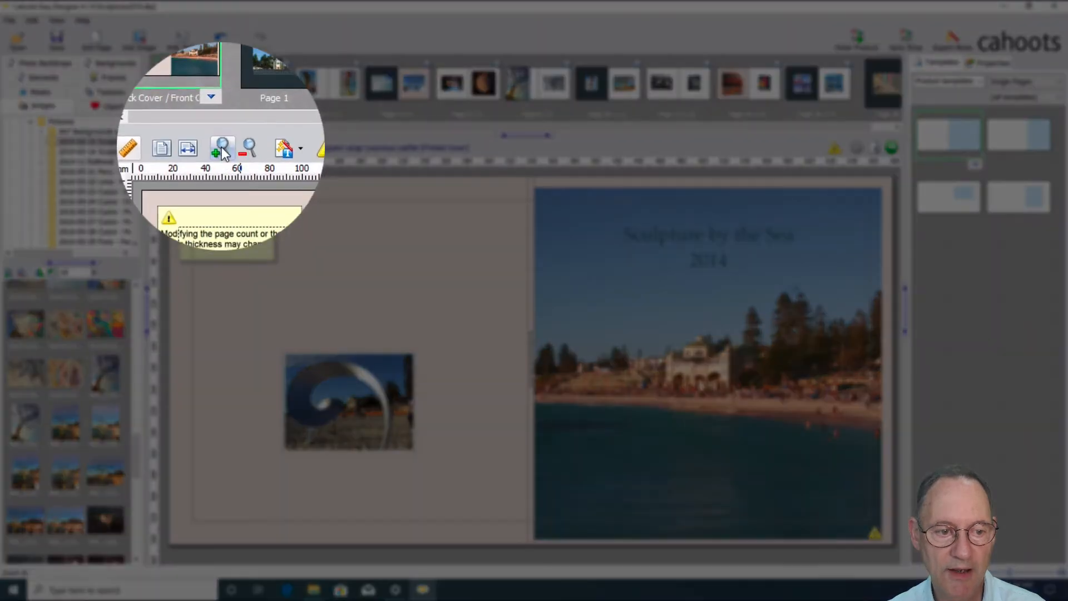
pyautogui.click(221, 145)
pyautogui.click(222, 146)
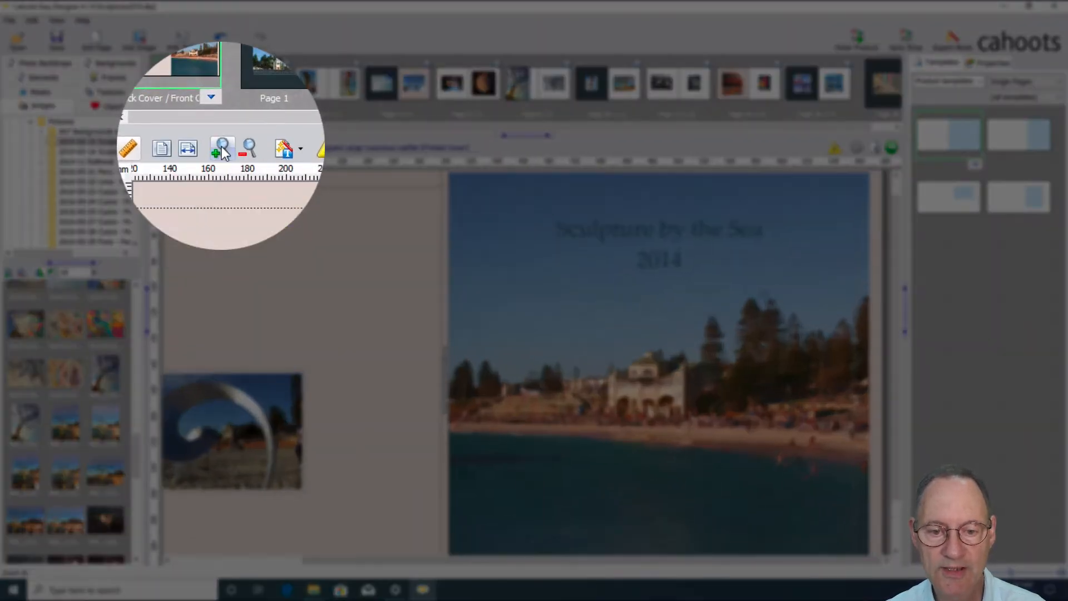
pyautogui.click(221, 146)
pyautogui.click(221, 146)
pyautogui.click(221, 146)
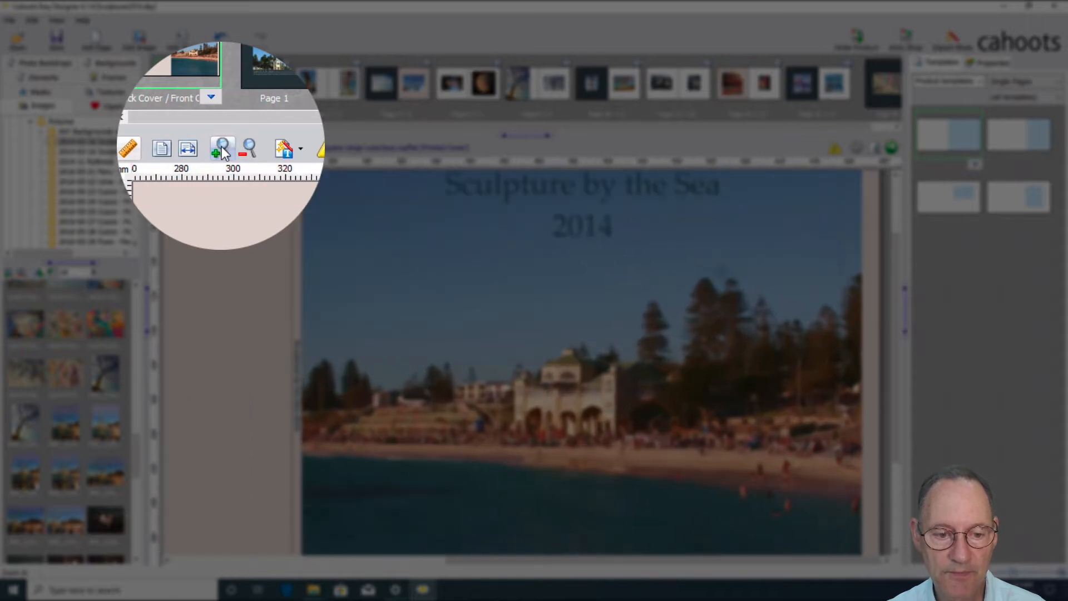
pyautogui.click(221, 145)
pyautogui.click(221, 146)
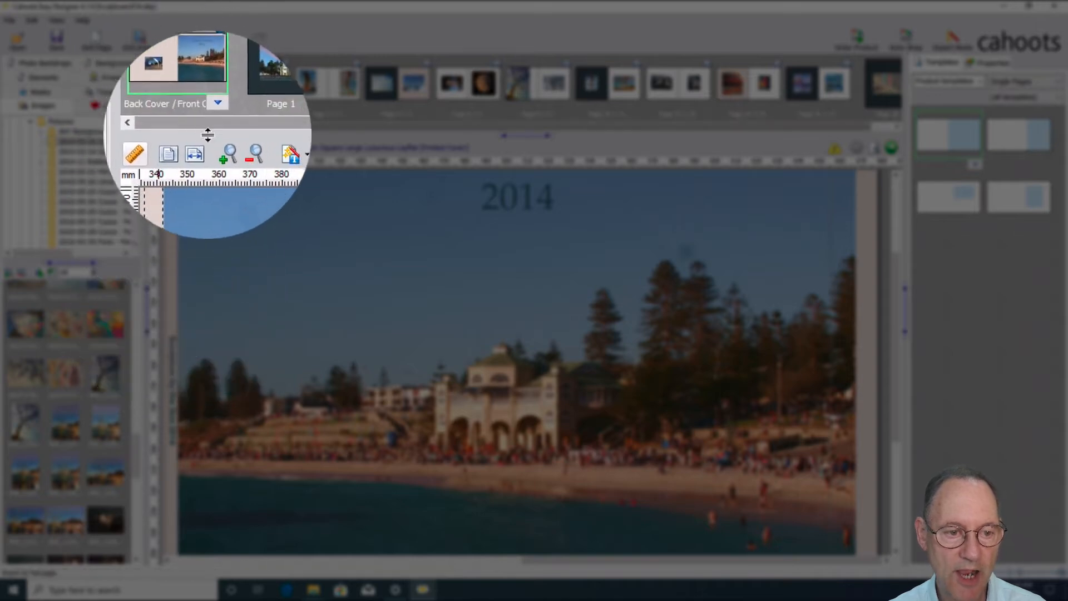
pyautogui.click(182, 149)
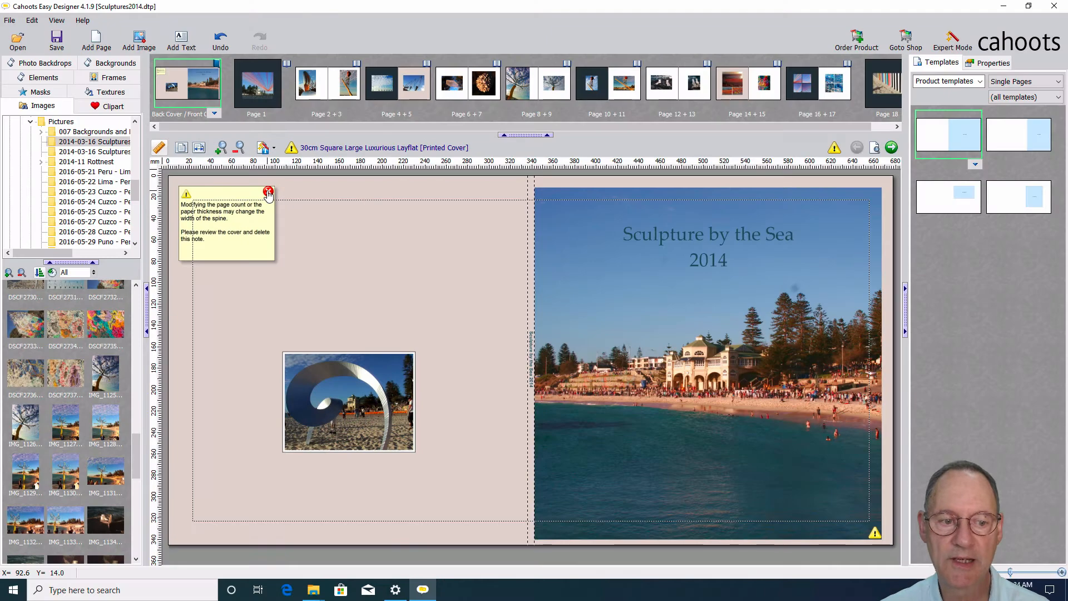
# Delete the spine-width sticky note from the back cover and validate the whole document again, closing the report after review.
pyautogui.click(269, 191)
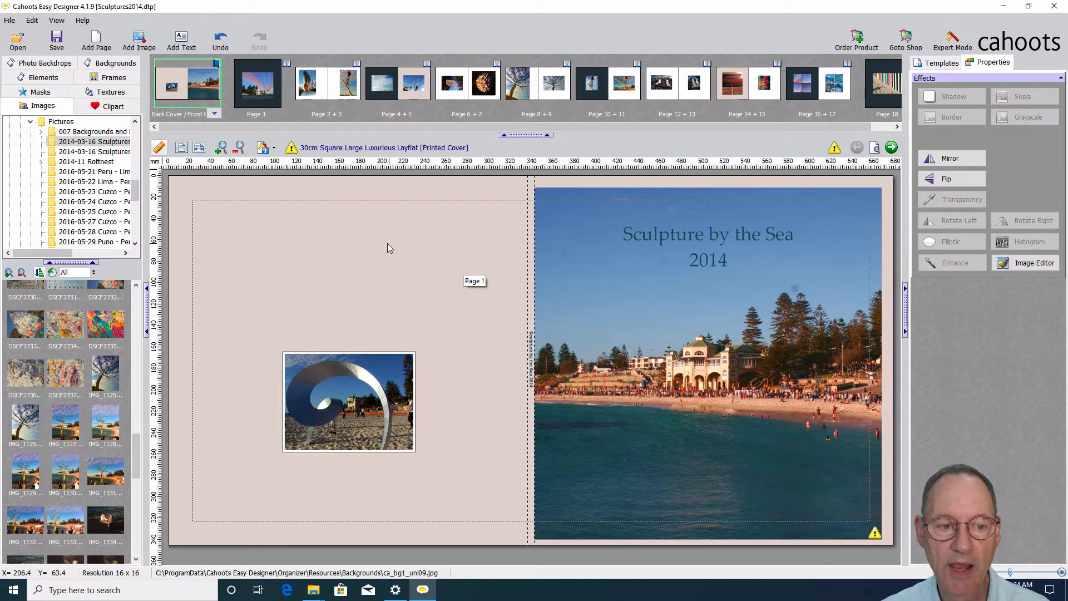
pyautogui.click(11, 21)
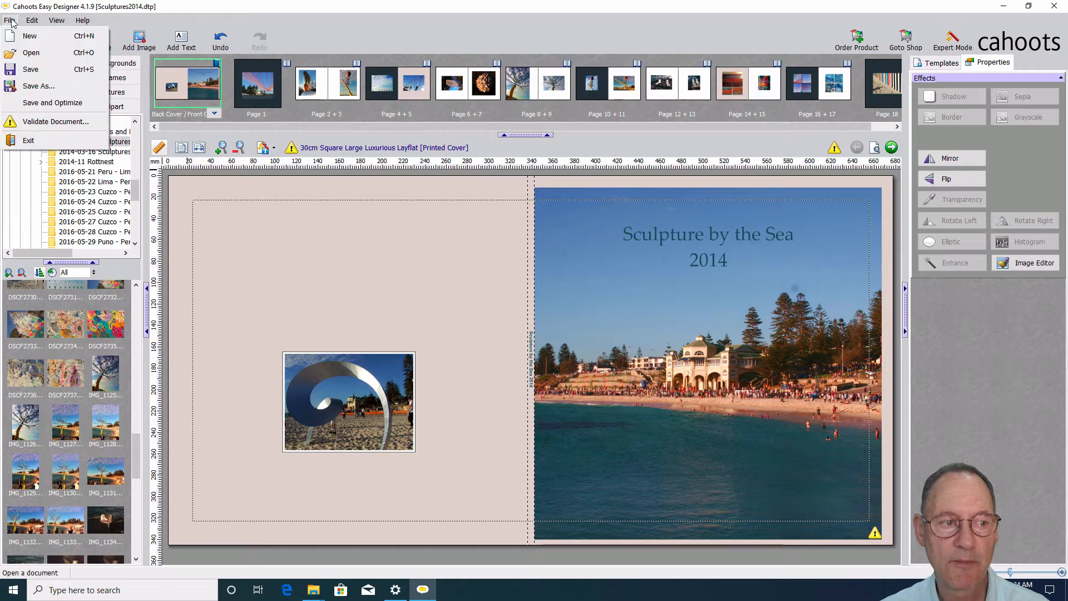
pyautogui.click(70, 121)
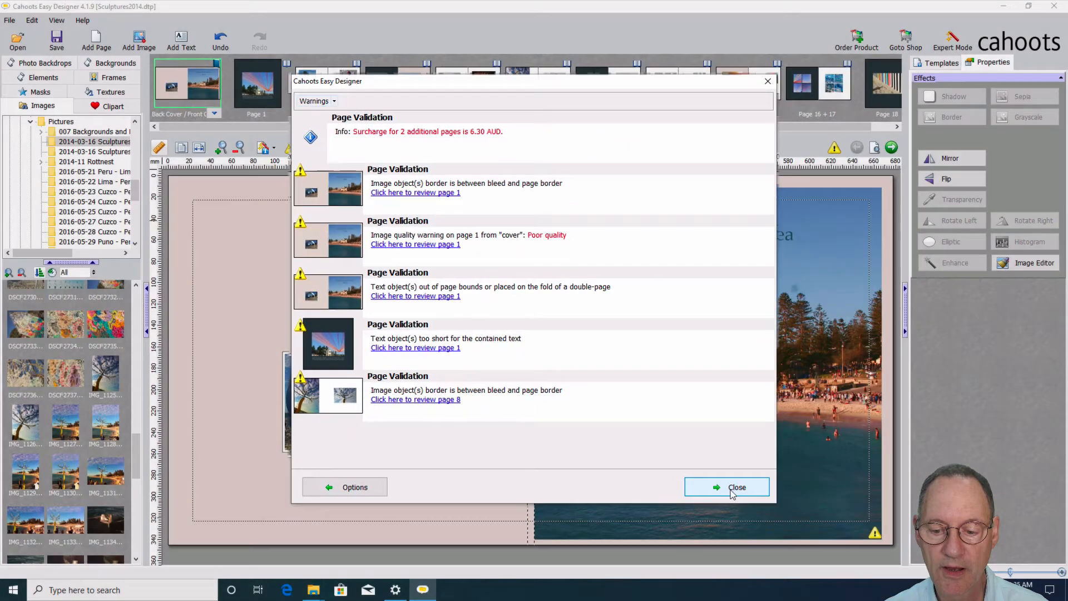
pyautogui.click(821, 575)
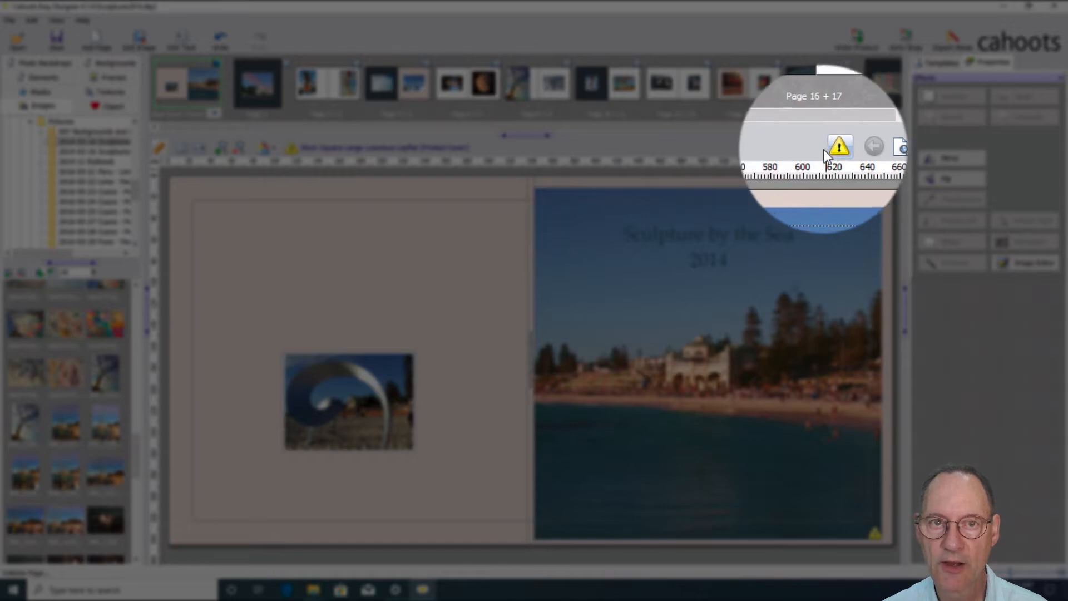
# Validate only the cover page and view the shapes flagged for border placement and poor image quality.
pyautogui.click(833, 149)
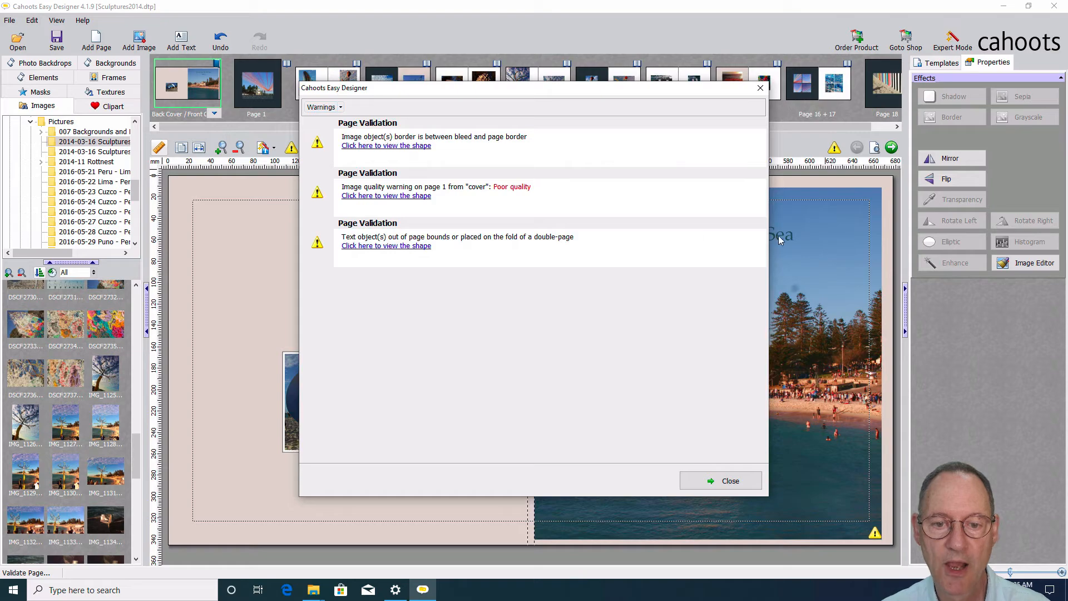
pyautogui.moveTo(662, 96); pyautogui.dragTo(398, 80)
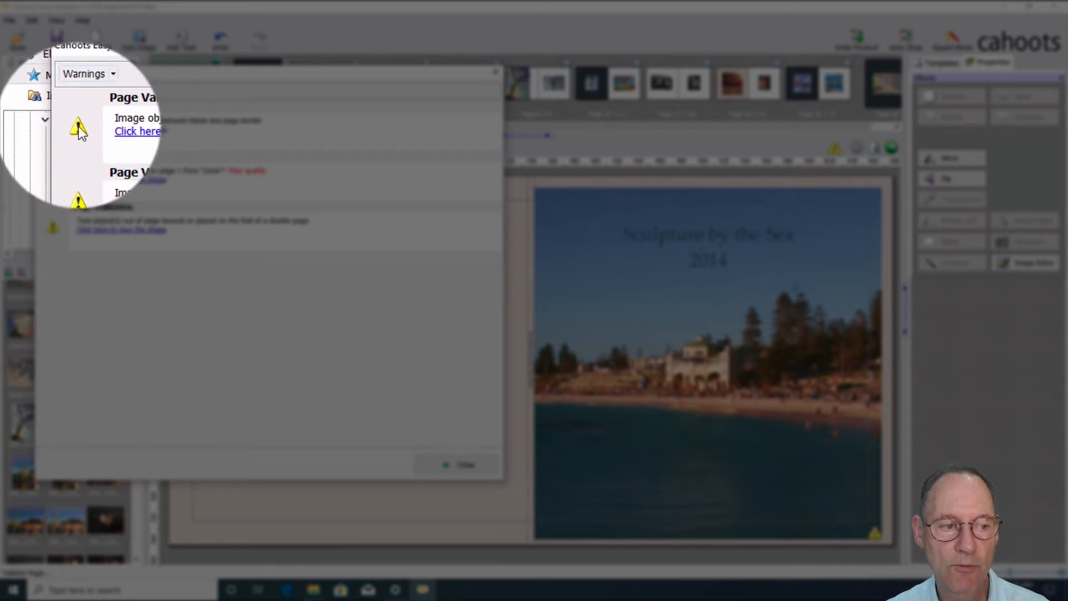
pyautogui.click(146, 133)
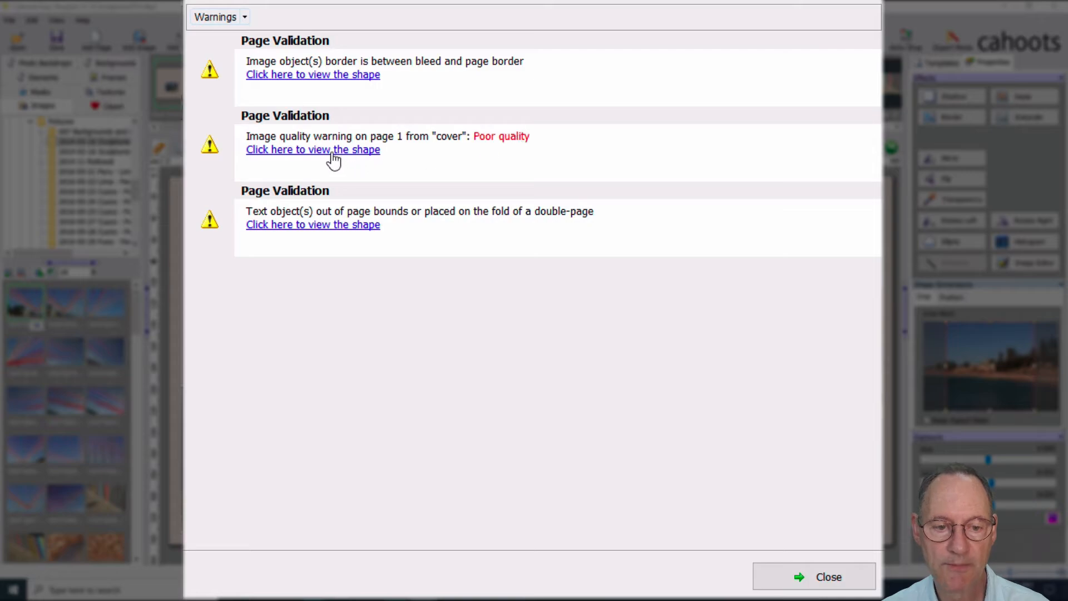
pyautogui.click(309, 152)
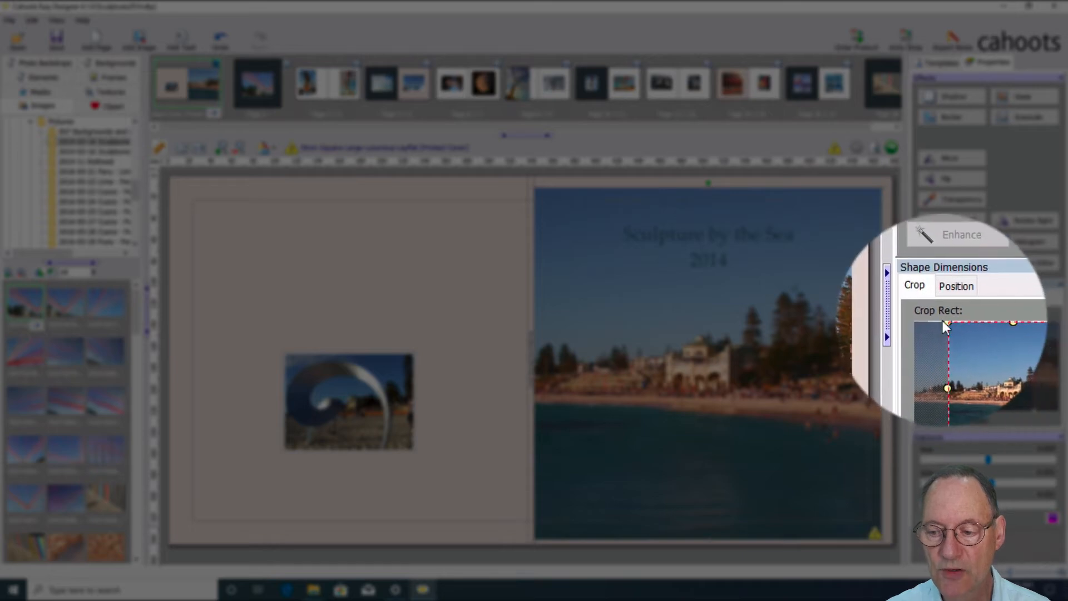
# Adjust the front cover photo's crop rectangle to a full-height area around the beach pavilion, keeping the aspect ratio.
pyautogui.moveTo(946, 322); pyautogui.dragTo(962, 375)
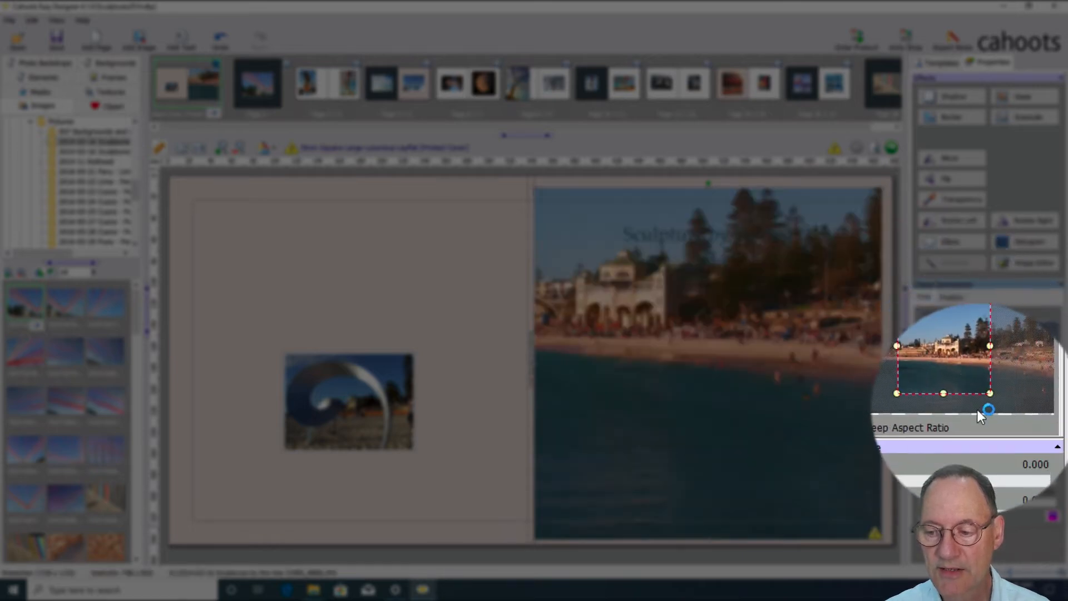
pyautogui.moveTo(953, 335); pyautogui.dragTo(940, 322)
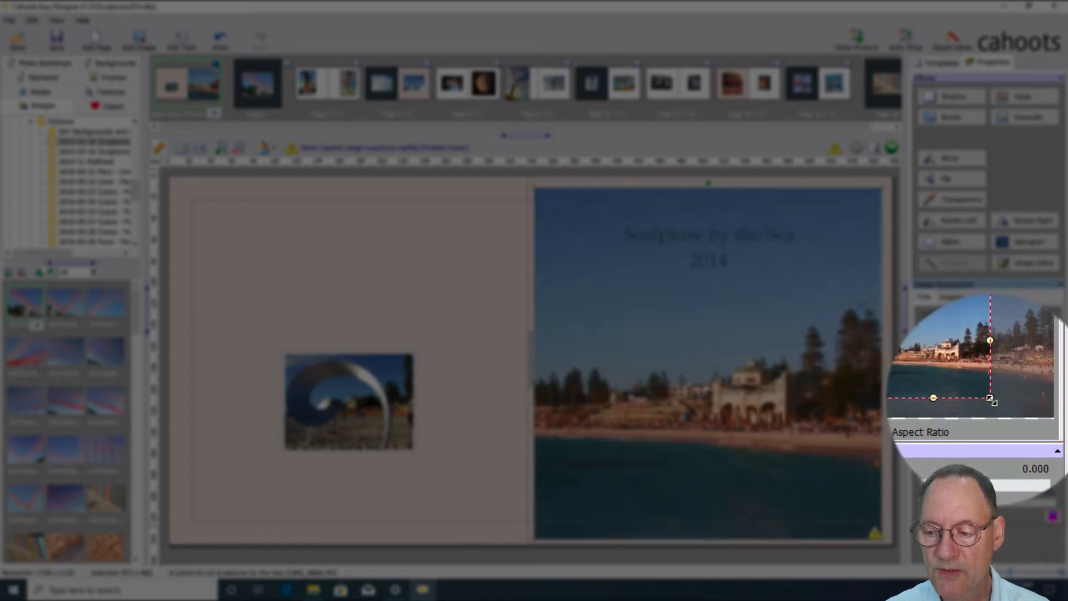
pyautogui.moveTo(990, 398); pyautogui.dragTo(962, 391)
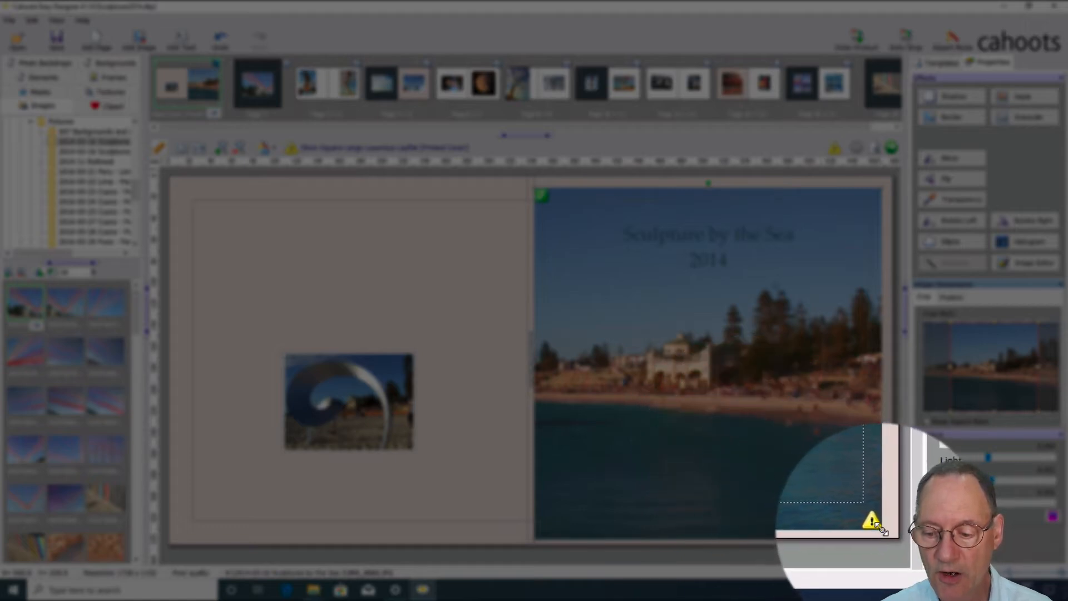
# Shrink the front cover photo from two opposite corners to about 260 mm wide, inside the dotted safety margin.
pyautogui.click(882, 529)
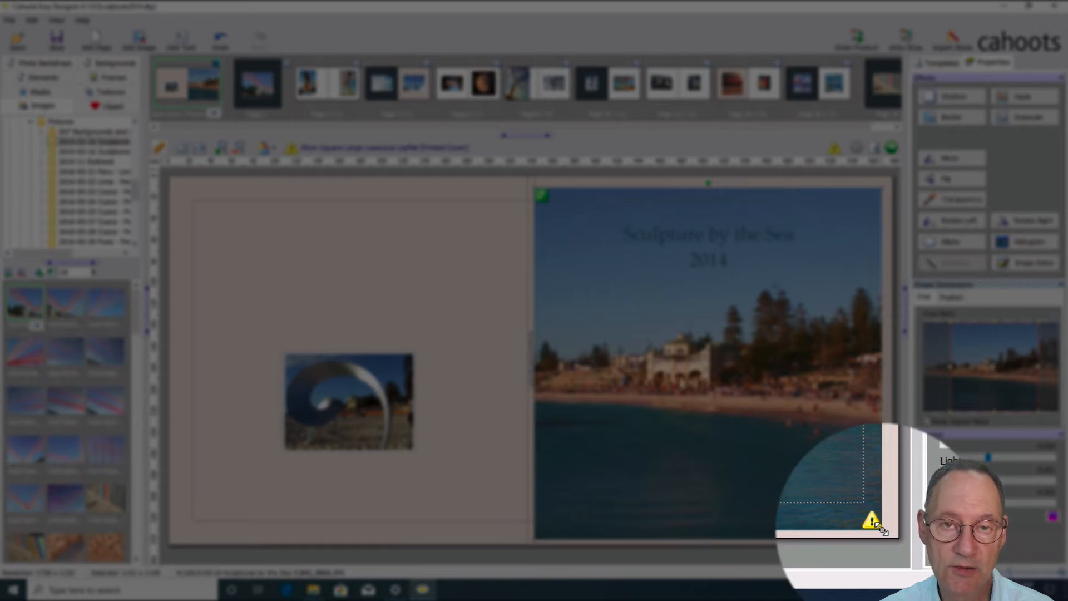
pyautogui.moveTo(882, 529); pyautogui.dragTo(847, 502)
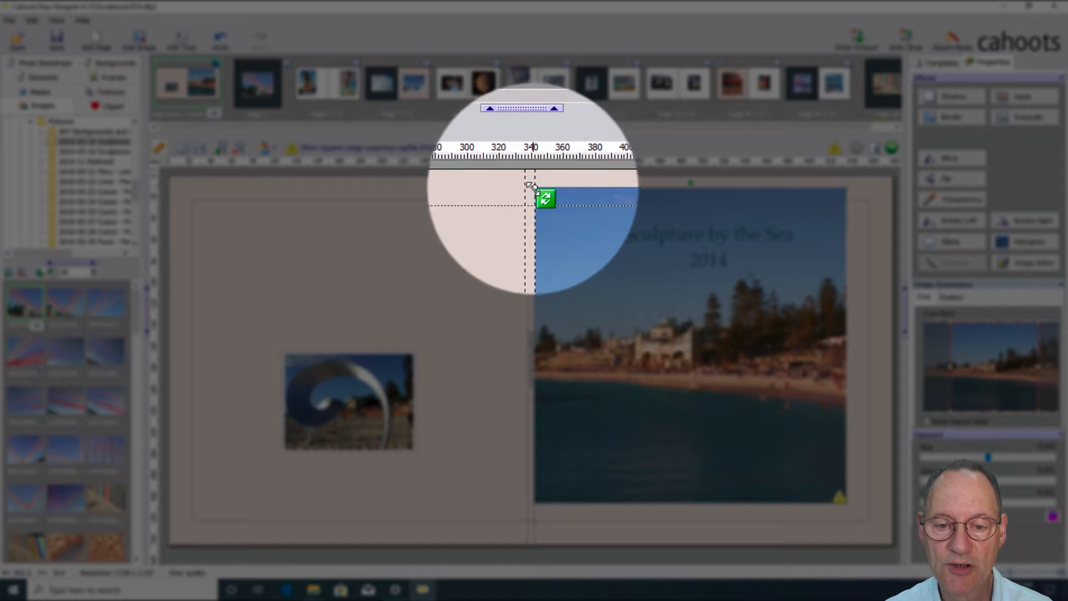
pyautogui.moveTo(545, 200); pyautogui.dragTo(568, 224)
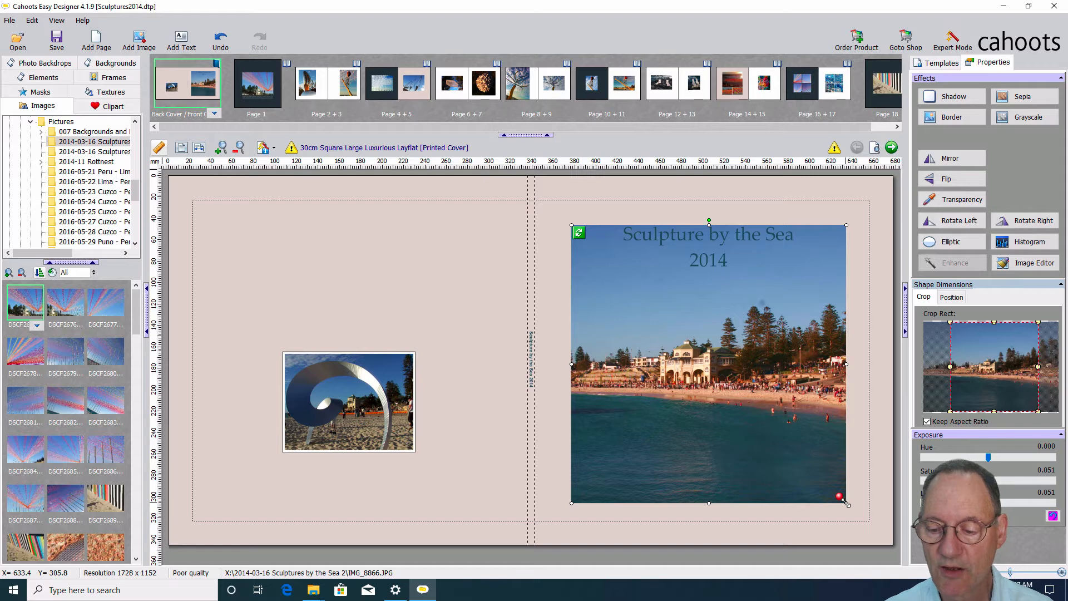
# Reduce the front cover photo in stages to about 125 mm wide to test its image-quality rating.
pyautogui.moveTo(844, 502); pyautogui.dragTo(799, 455)
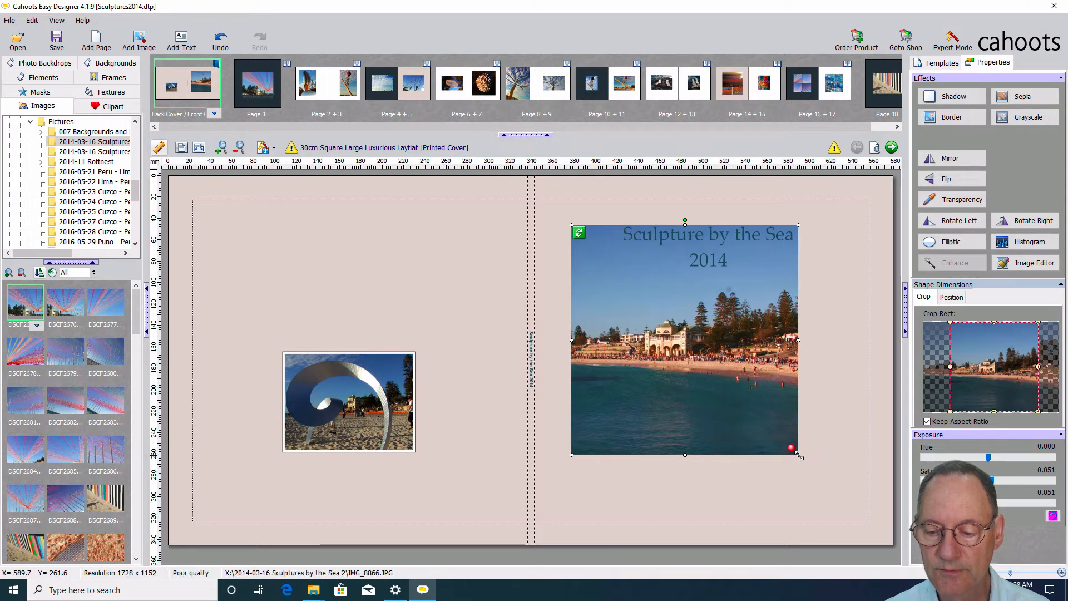
pyautogui.moveTo(790, 446); pyautogui.dragTo(789, 446)
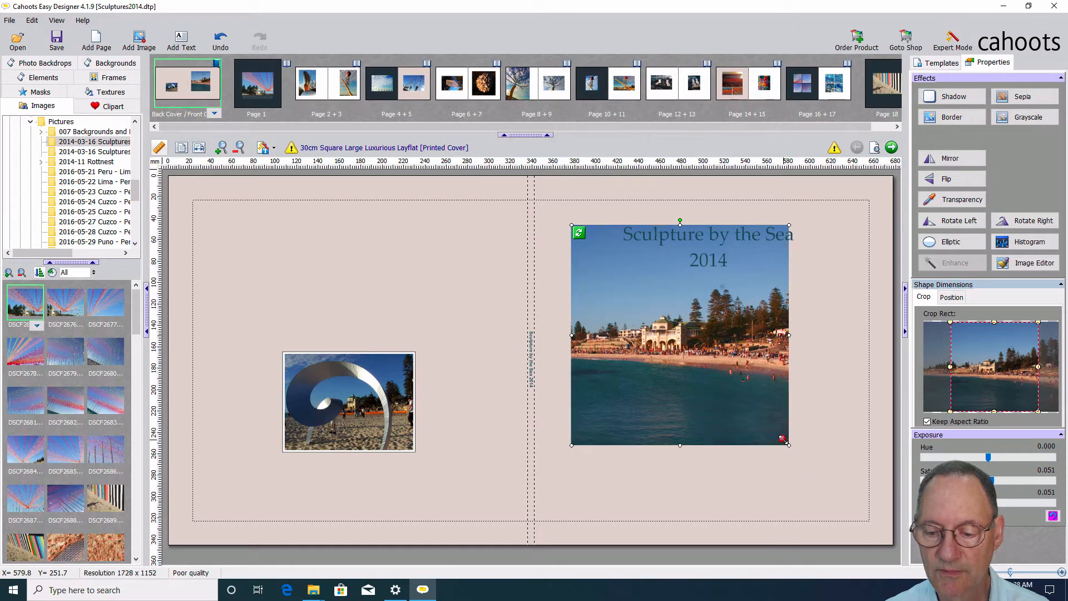
pyautogui.moveTo(783, 439); pyautogui.dragTo(774, 435)
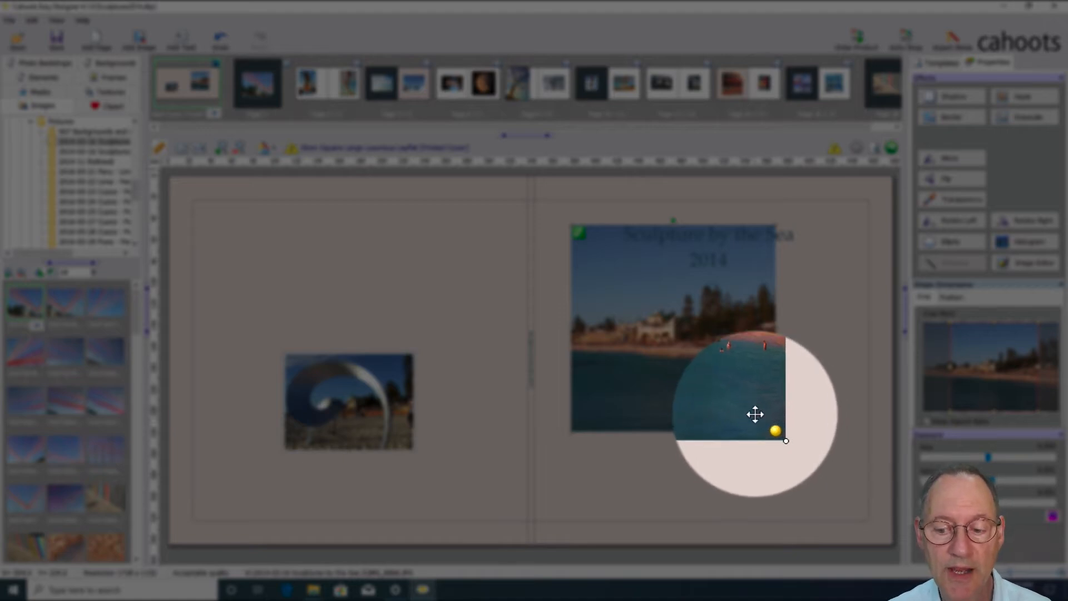
pyautogui.moveTo(777, 432); pyautogui.dragTo(751, 423)
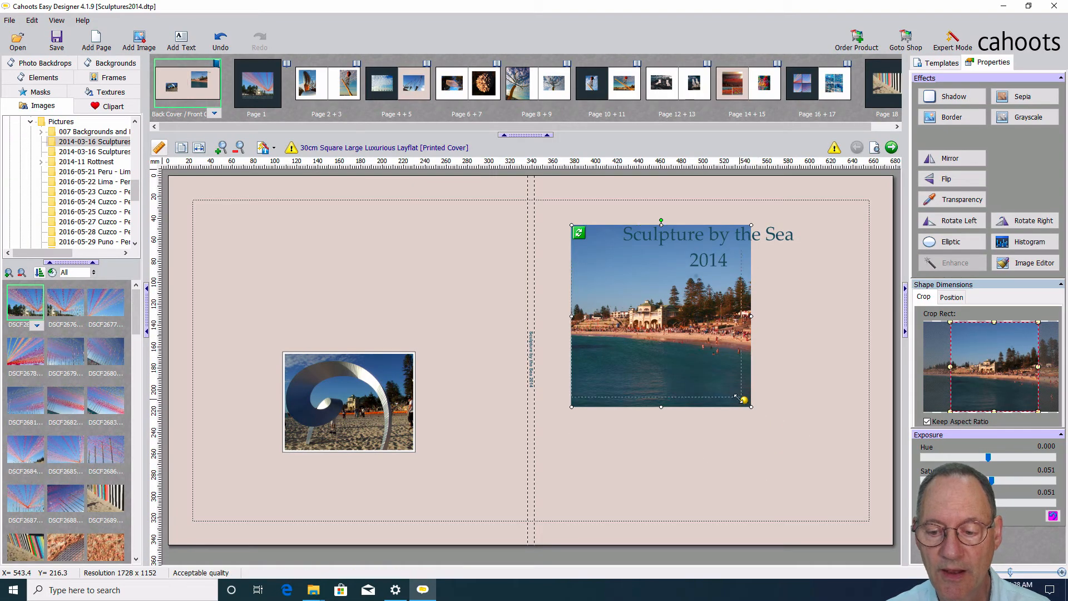
pyautogui.moveTo(731, 386); pyautogui.dragTo(706, 367)
pyautogui.moveTo(700, 355)
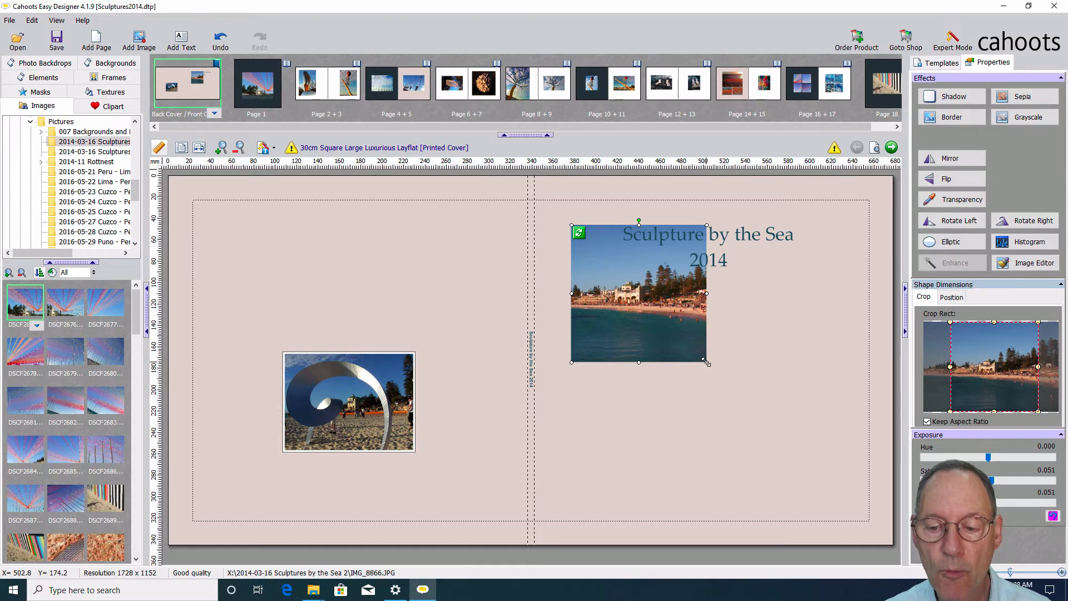
# Enlarge and shrink the front cover photo around the size where its quality indicator changes, ending with a larger photo.
pyautogui.moveTo(706, 362); pyautogui.dragTo(717, 377)
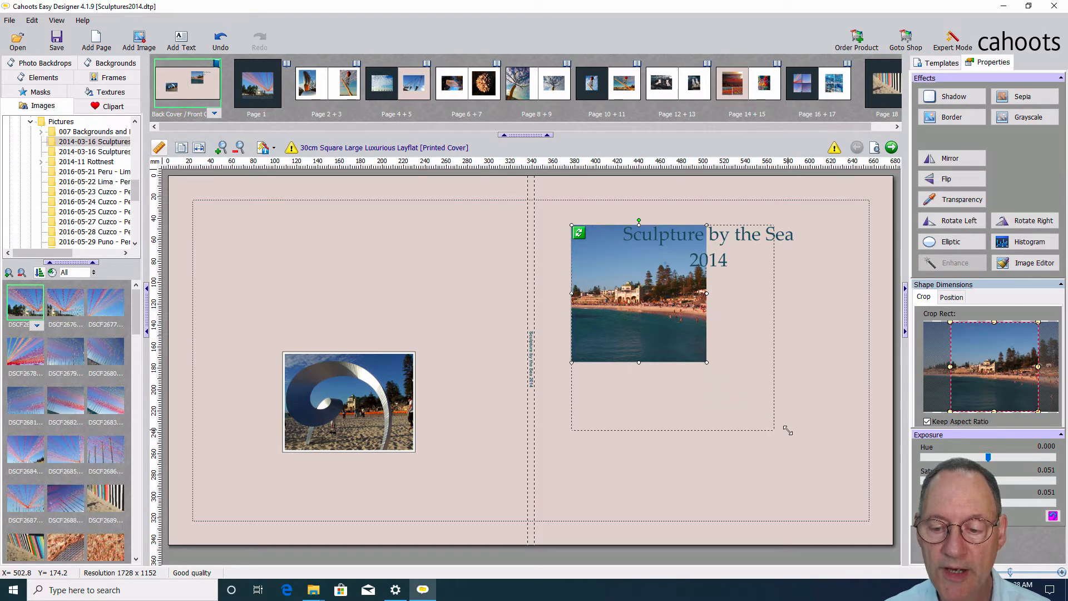
pyautogui.moveTo(787, 430); pyautogui.dragTo(771, 427)
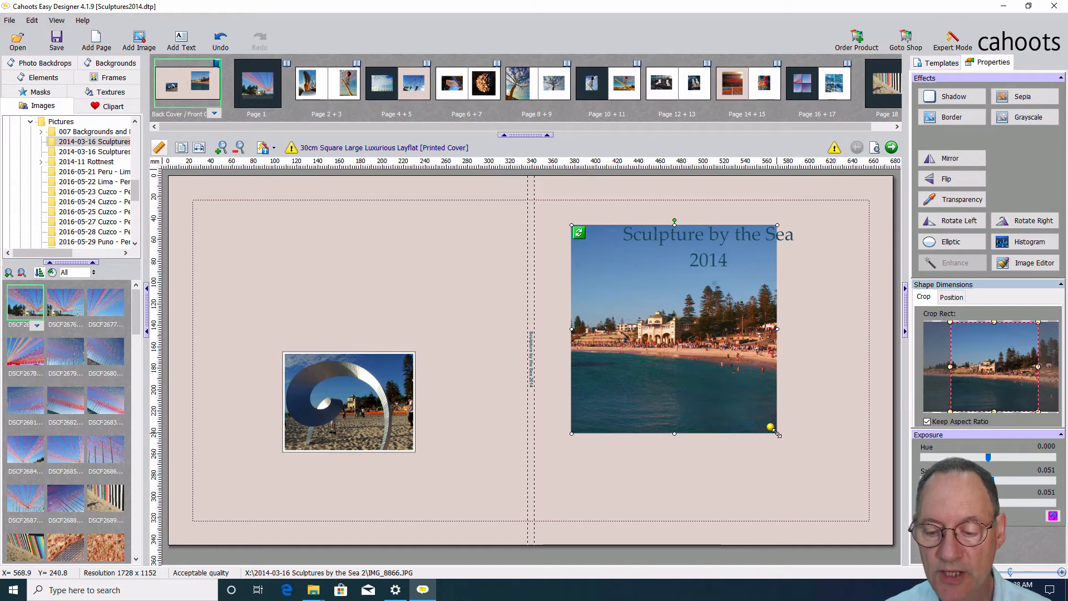
pyautogui.moveTo(777, 433); pyautogui.dragTo(787, 444)
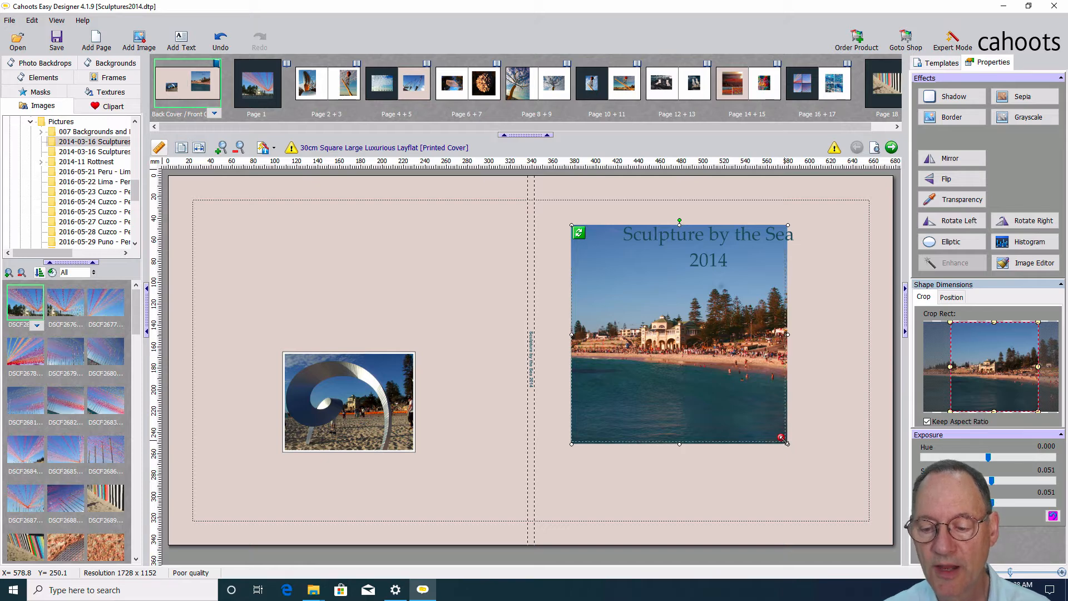
pyautogui.moveTo(784, 448); pyautogui.dragTo(766, 425)
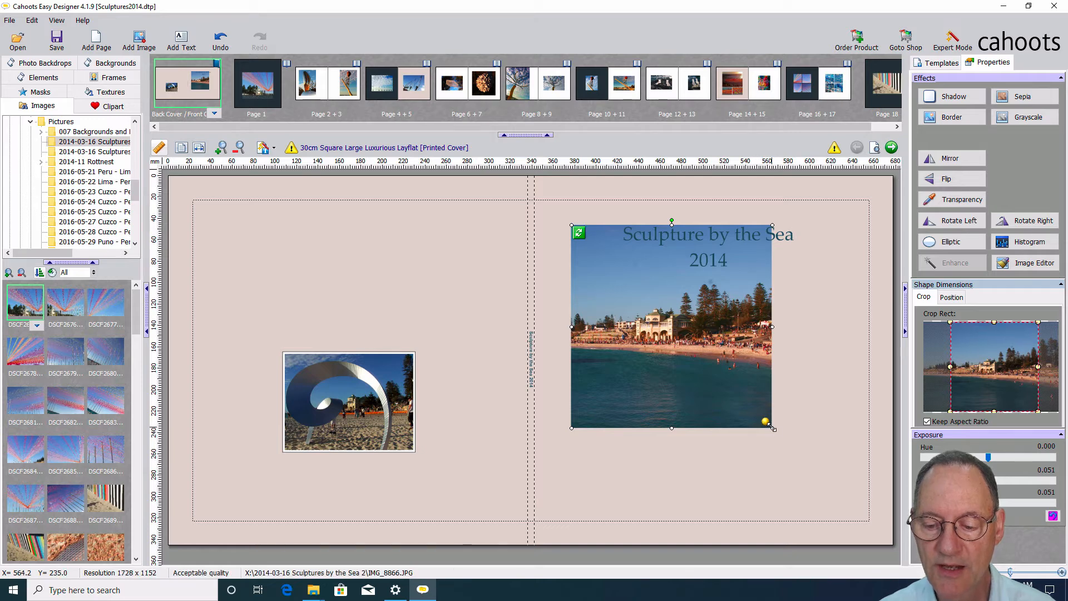
pyautogui.moveTo(772, 428); pyautogui.dragTo(780, 437)
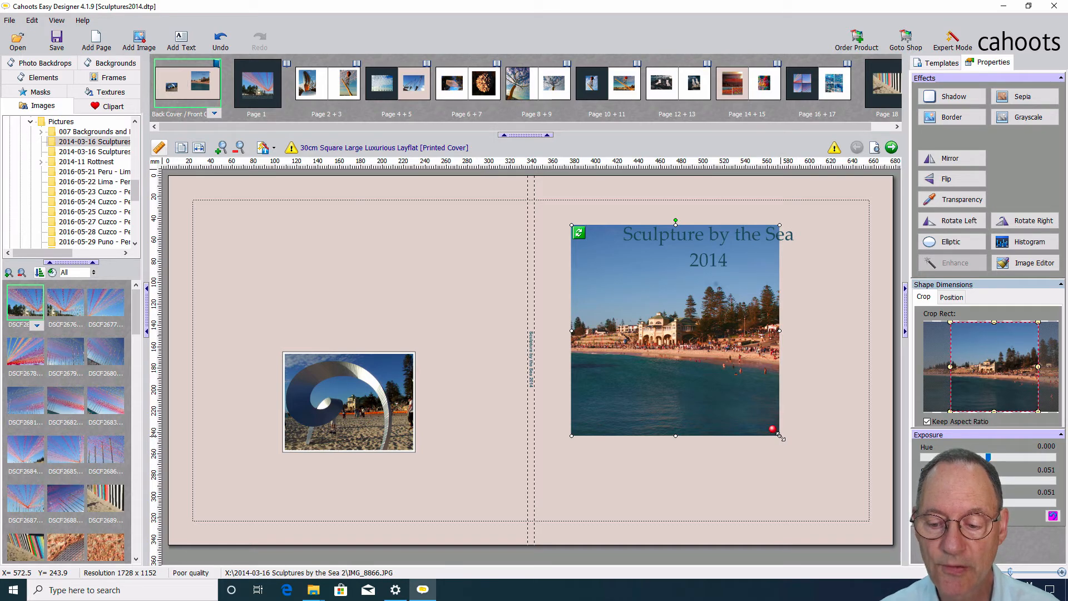
pyautogui.moveTo(780, 435); pyautogui.dragTo(772, 445)
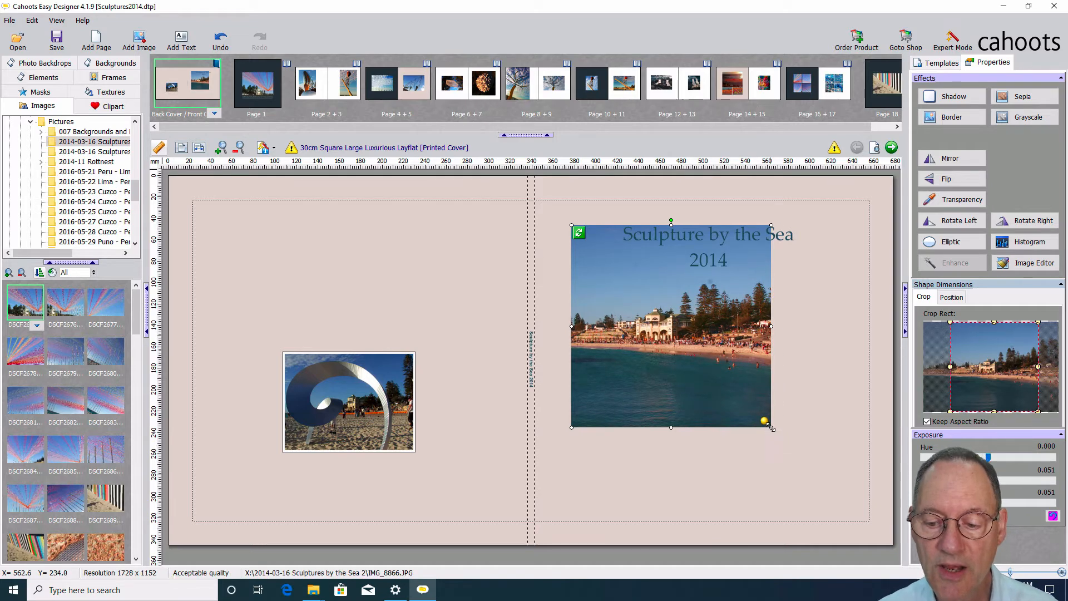
pyautogui.moveTo(771, 429); pyautogui.dragTo(782, 438)
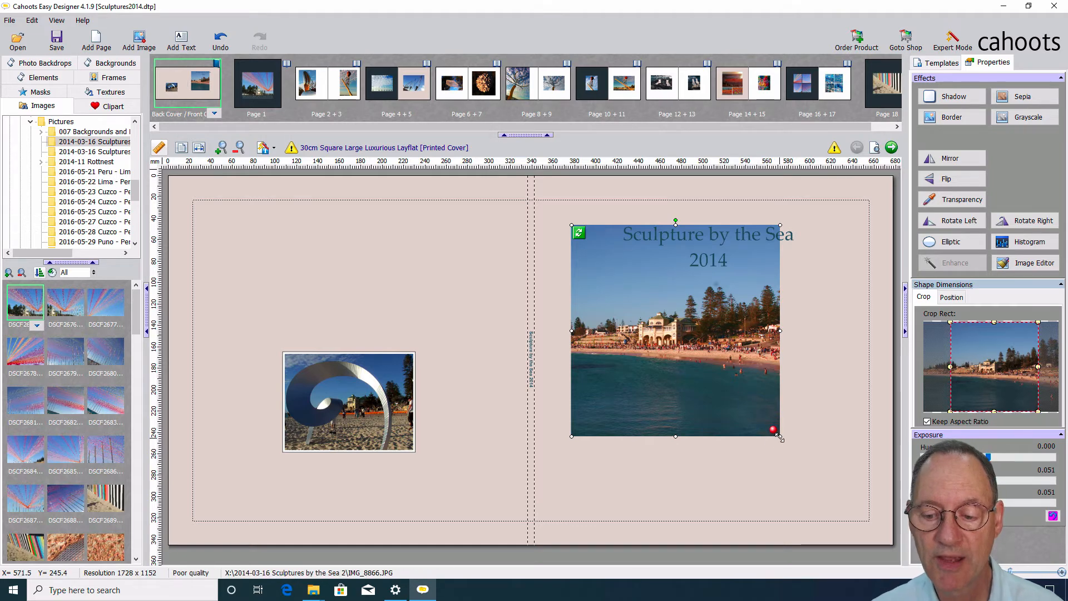
pyautogui.moveTo(780, 436); pyautogui.dragTo(819, 472)
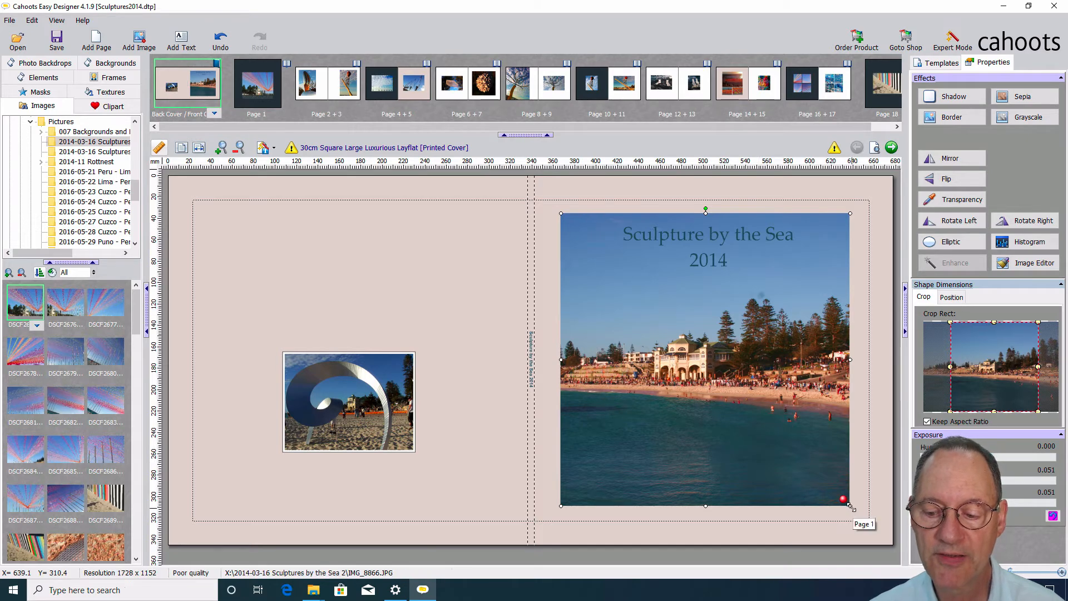
# Shrink the front cover photo to about 190 mm wide and centre it below the "Sculpture by the Sea 2014" title.
pyautogui.moveTo(850, 506); pyautogui.dragTo(790, 450)
pyautogui.moveTo(665, 343); pyautogui.dragTo(698, 373)
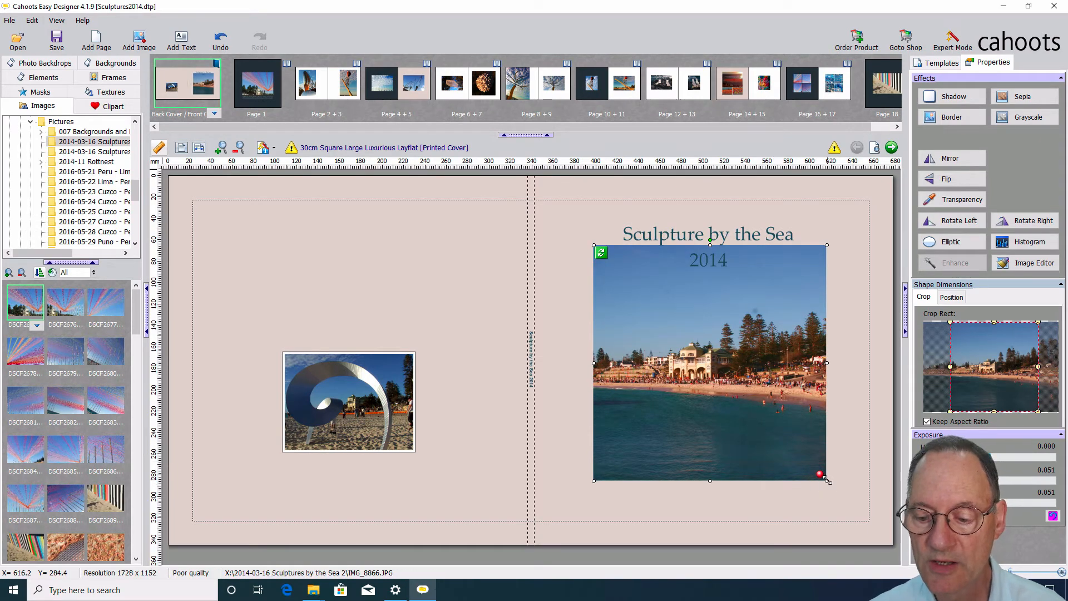
pyautogui.moveTo(826, 480); pyautogui.dragTo(801, 458)
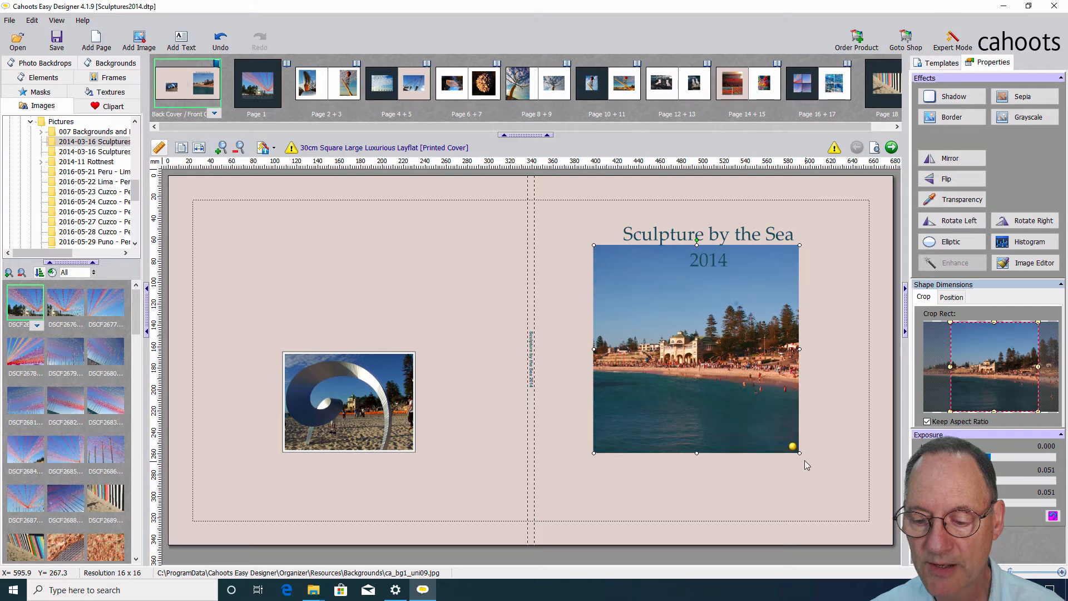
pyautogui.moveTo(701, 359); pyautogui.dragTo(715, 382)
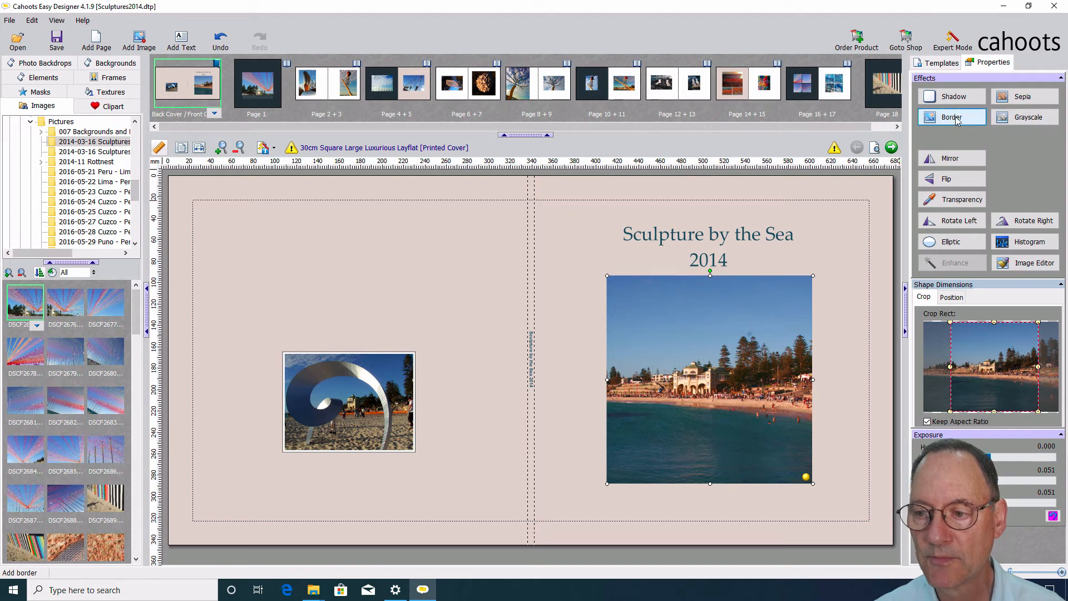
# Add a border to the front cover photo and deselect it.
pyautogui.click(956, 118)
pyautogui.click(852, 229)
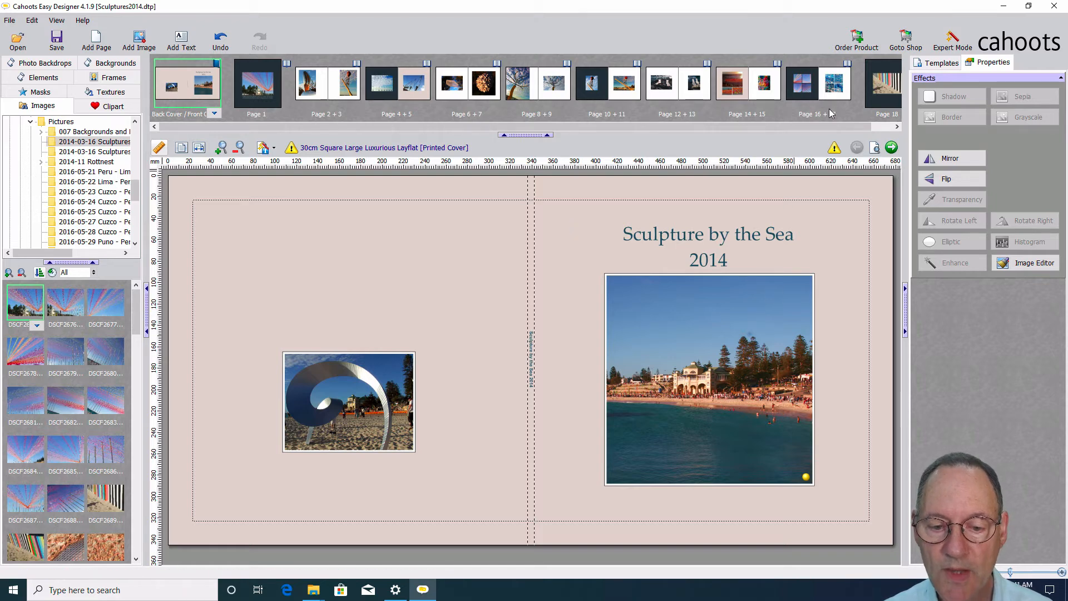
# Validate the cover page and examine the flagged text object on the spine at close range.
pyautogui.click(835, 148)
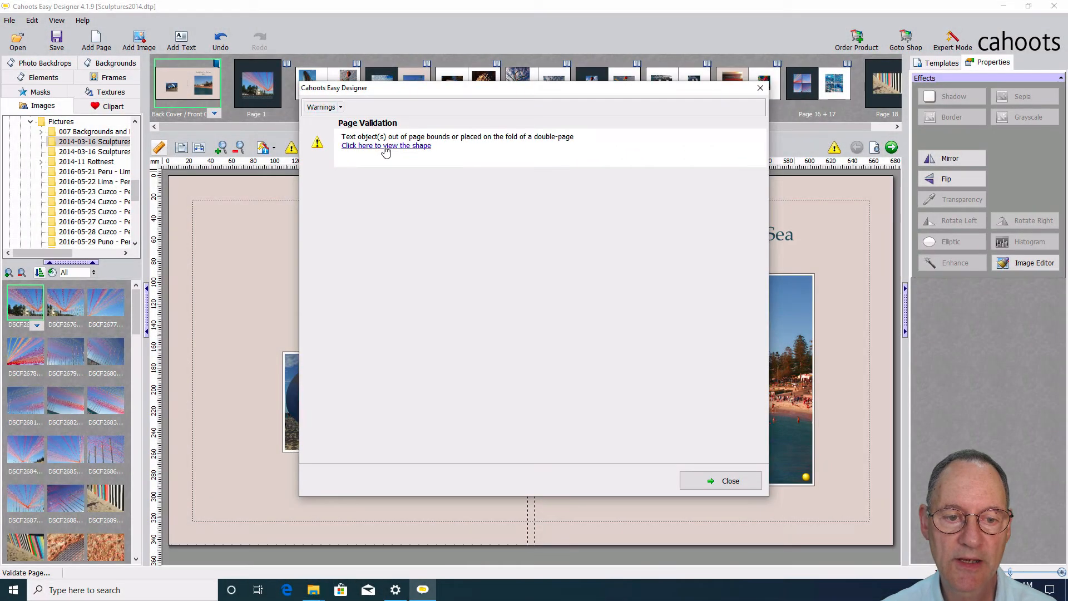
pyautogui.click(315, 76)
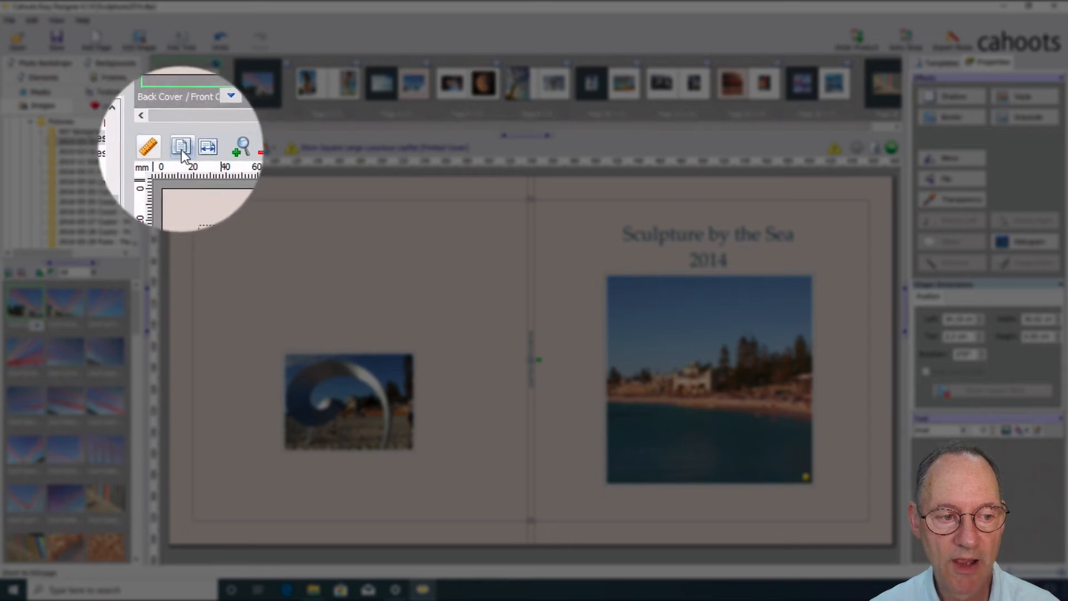
pyautogui.click(223, 149)
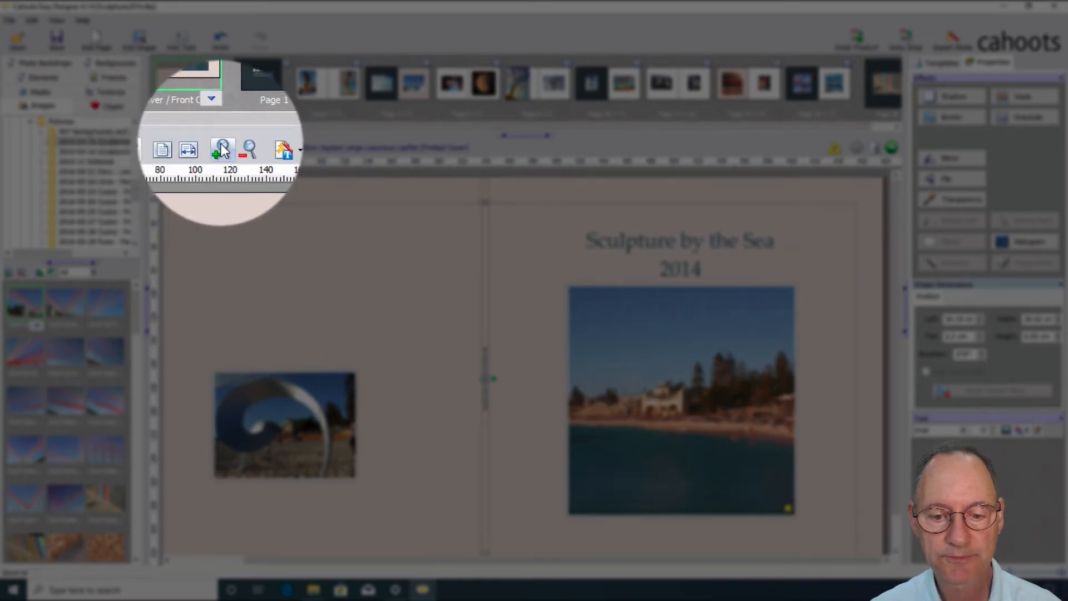
pyautogui.click(223, 149)
pyautogui.click(222, 149)
pyautogui.click(223, 149)
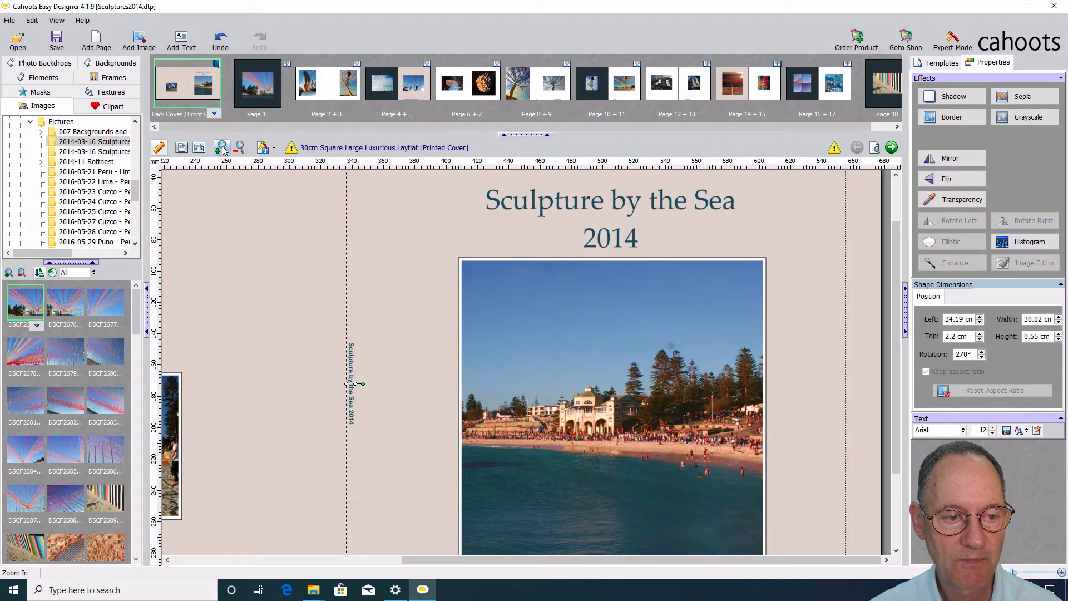
pyautogui.click(223, 149)
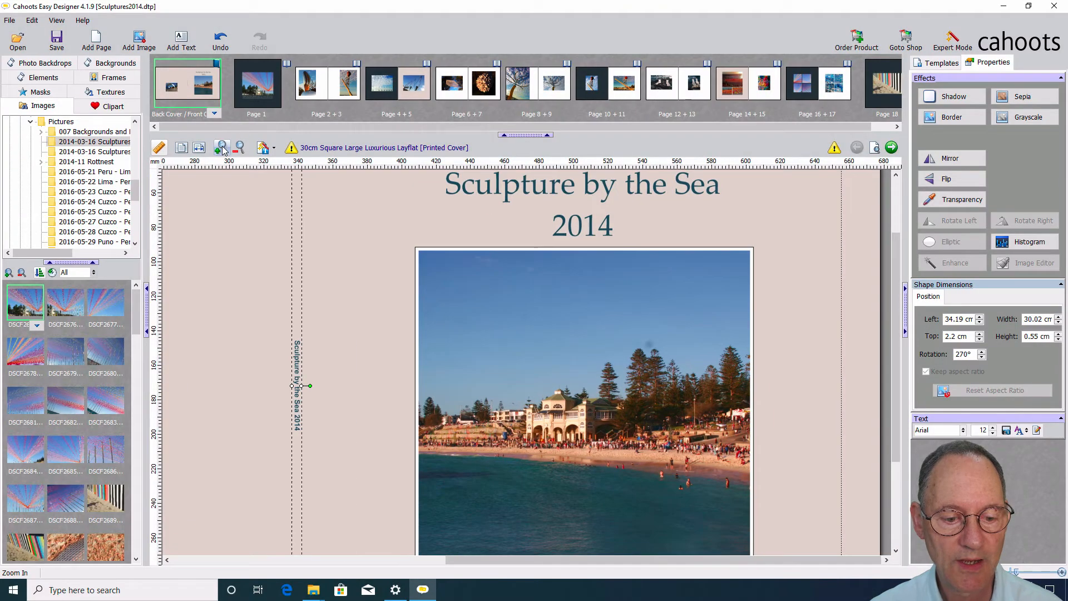
pyautogui.click(222, 149)
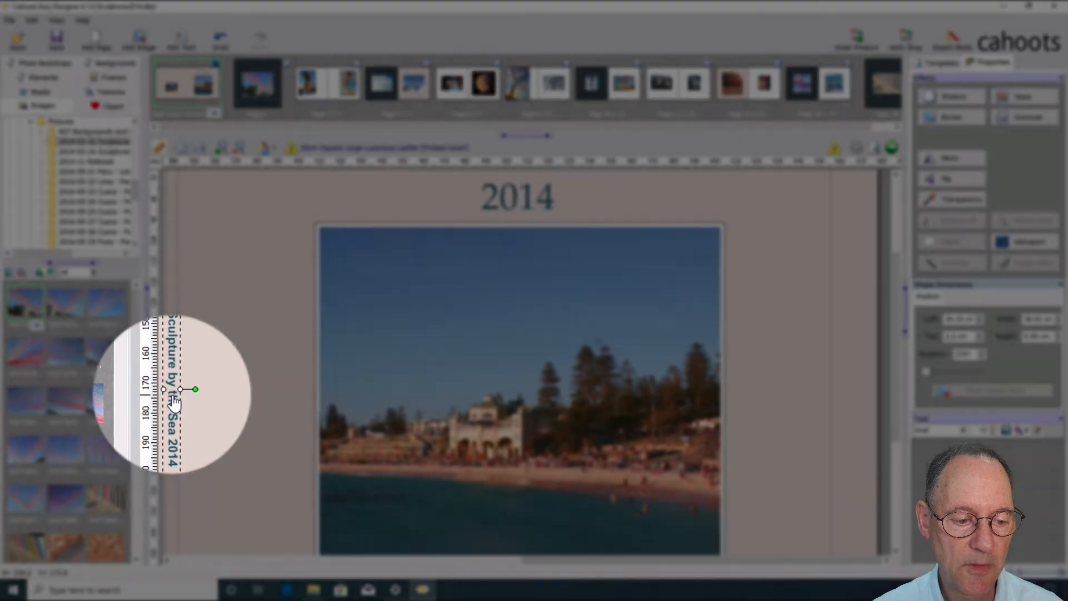
# Set the font size of the "Sculpture by the Sea 2014" spine text to 10.
pyautogui.doubleClick(172, 395)
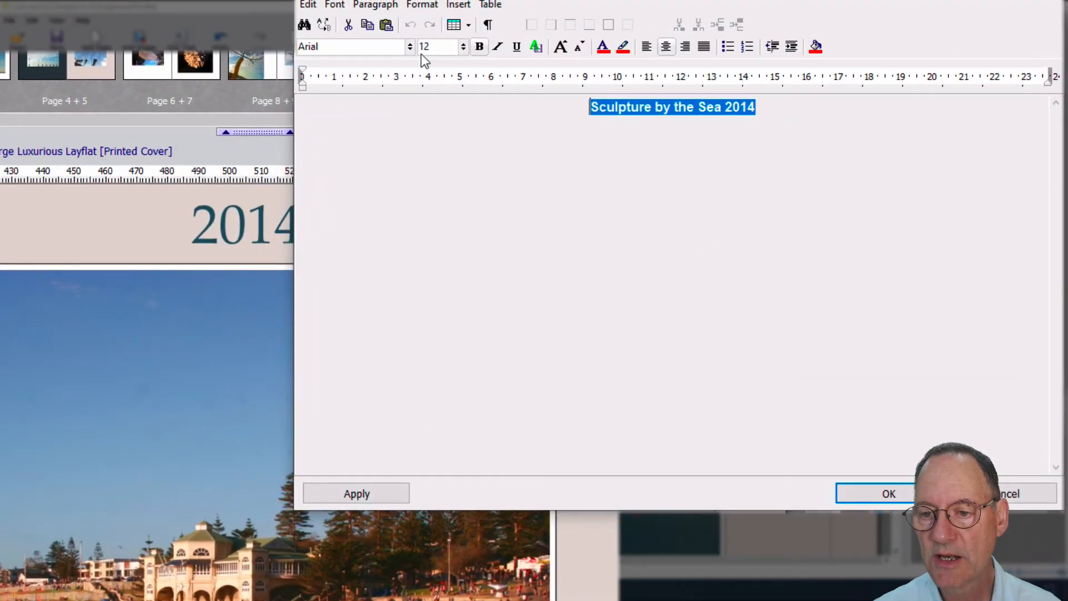
pyautogui.click(462, 48)
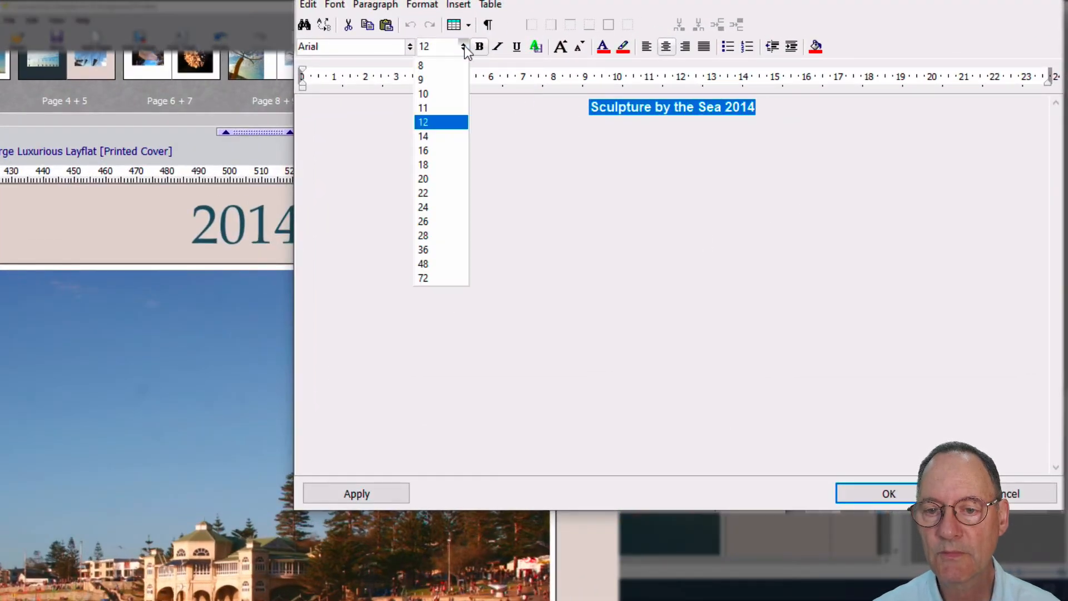
pyautogui.click(444, 95)
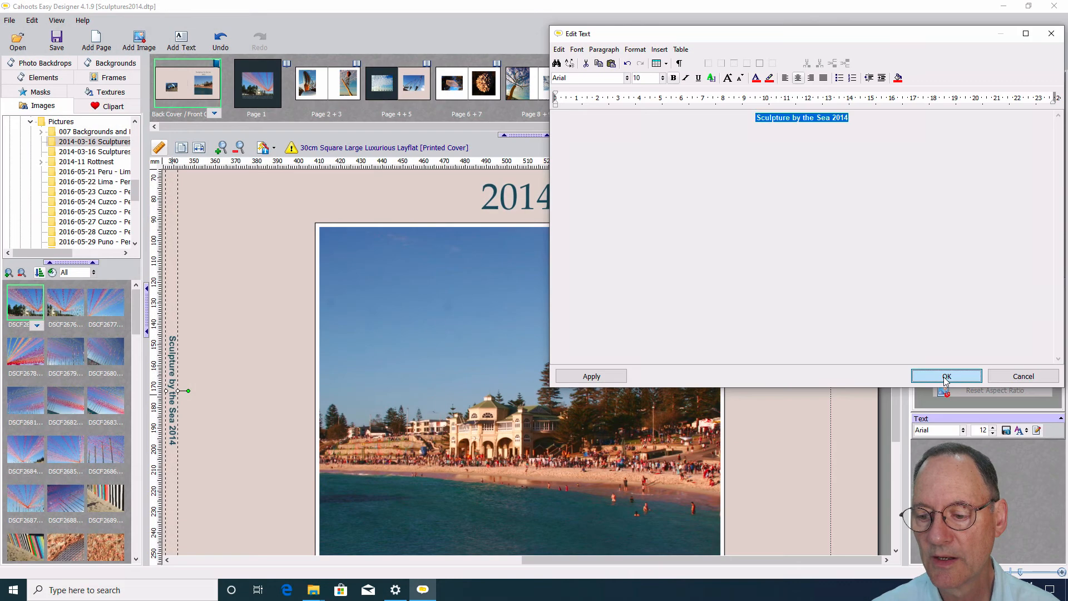
pyautogui.click(884, 495)
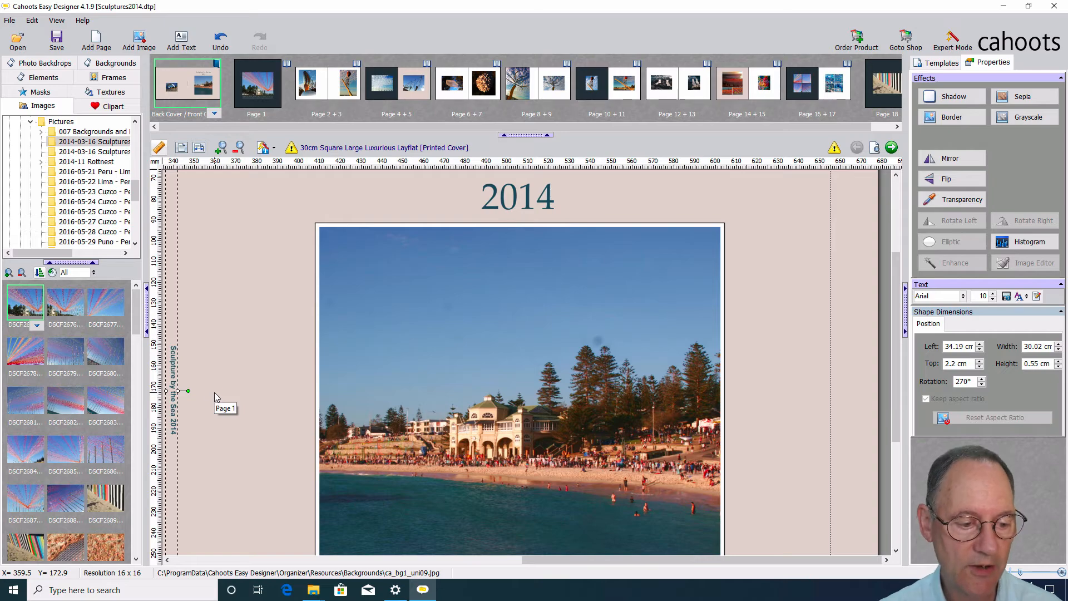
# Nudge the spine text sideways to a left position of 34.14 cm and recheck the cover's validation warnings.
pyautogui.press('Left')
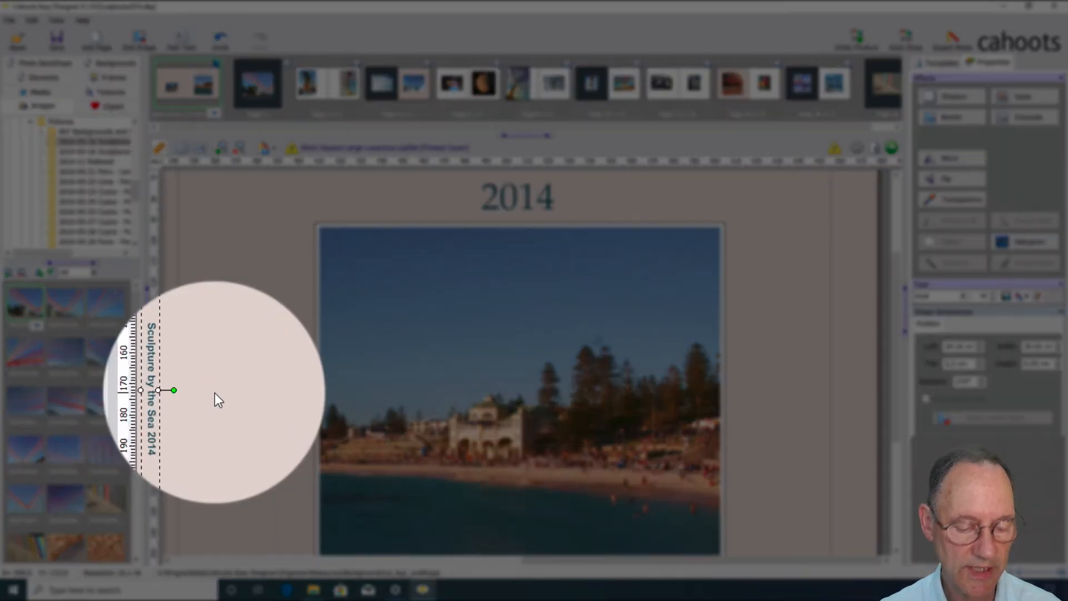
pyautogui.press('Left')
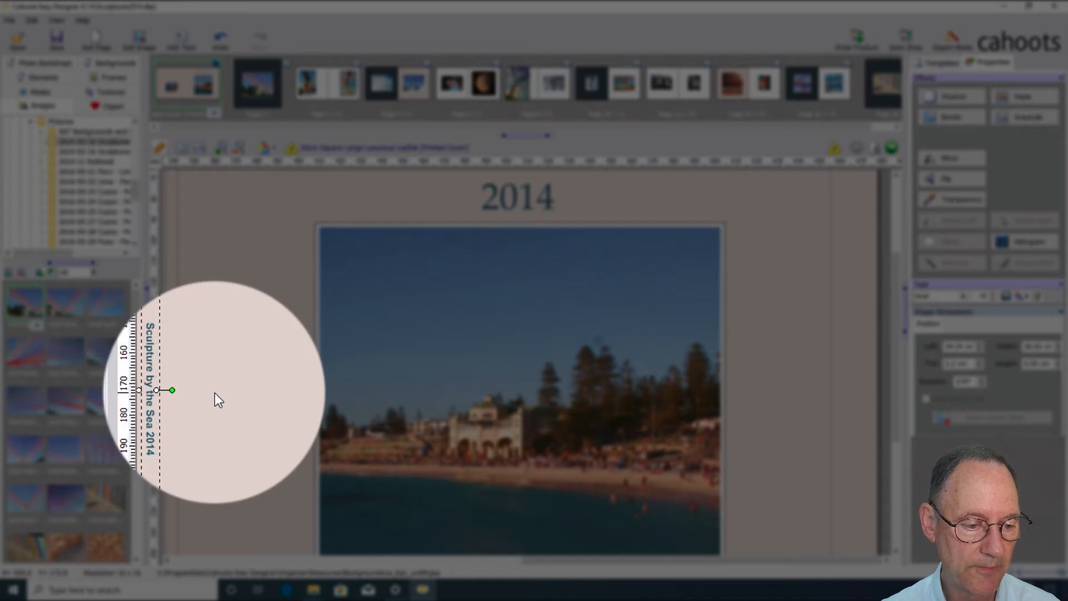
pyautogui.press('Right')
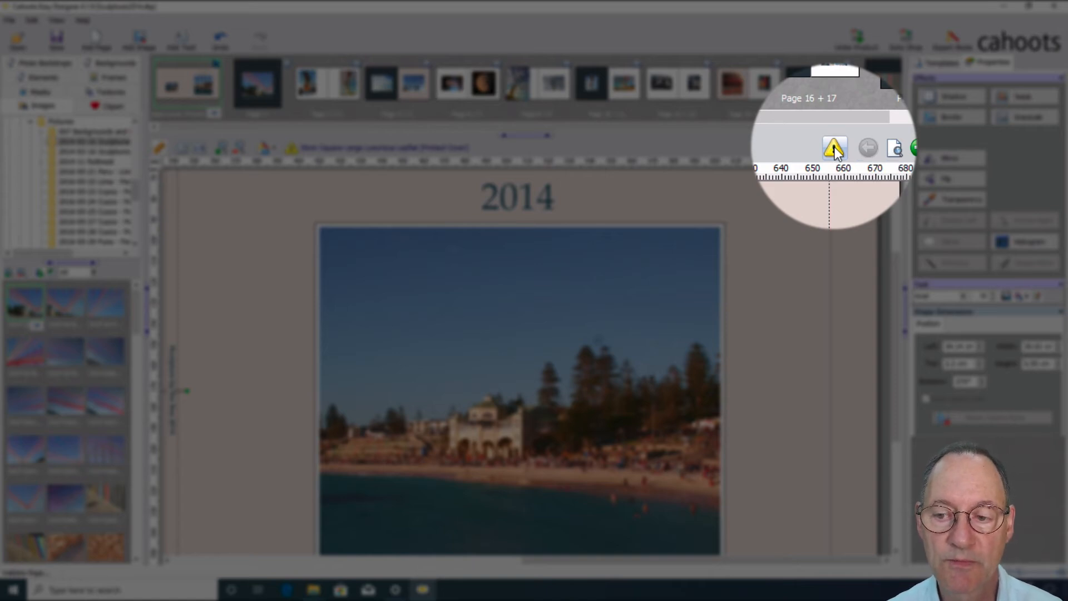
pyautogui.click(834, 148)
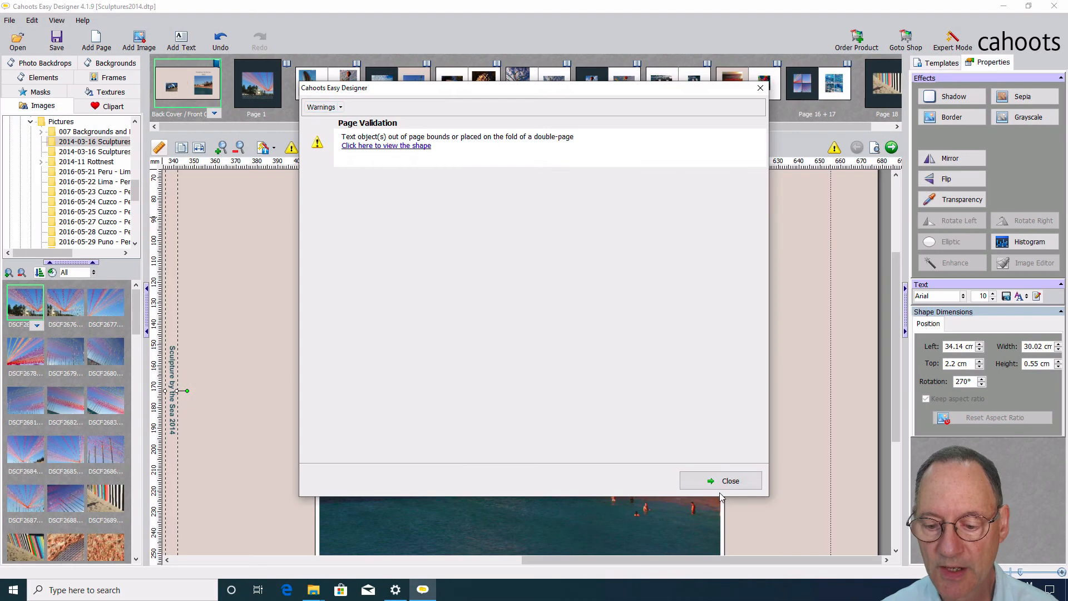
pyautogui.click(726, 481)
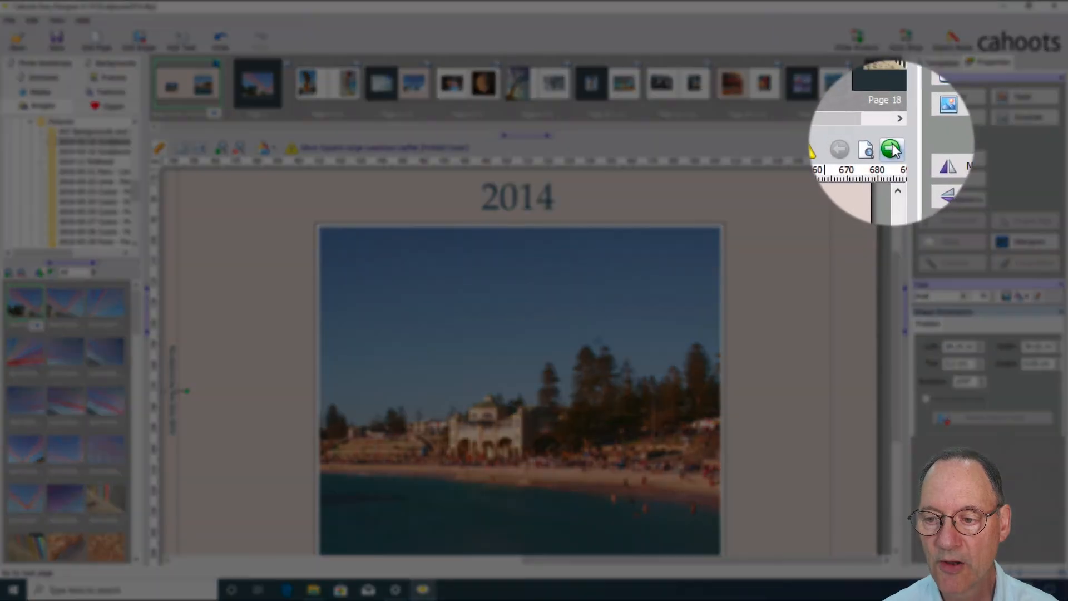
# Go to page 1, validate it and locate the flagged text object.
pyautogui.click(890, 148)
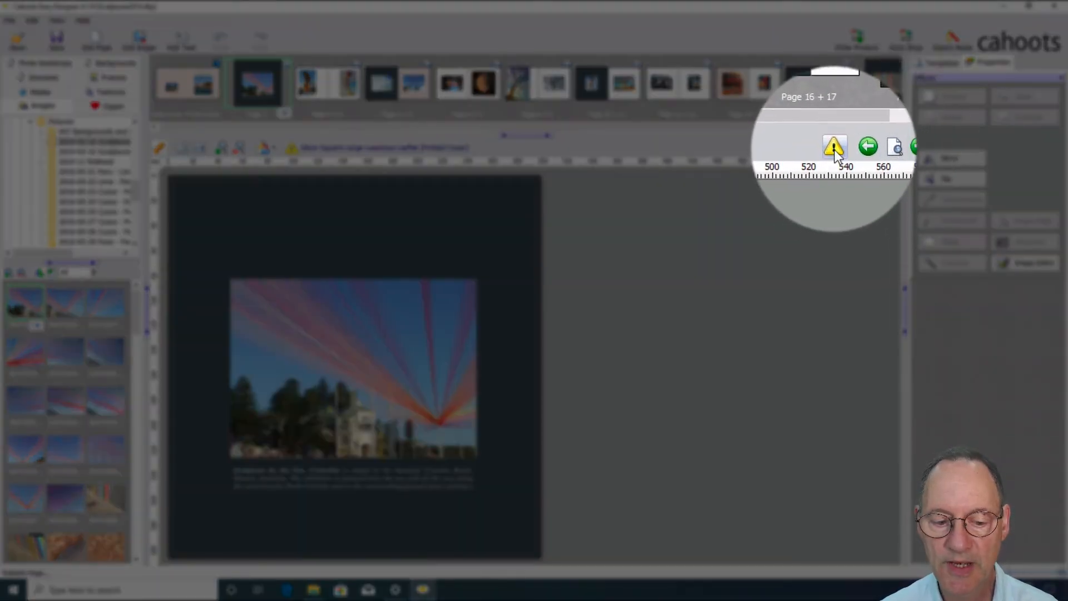
pyautogui.click(875, 149)
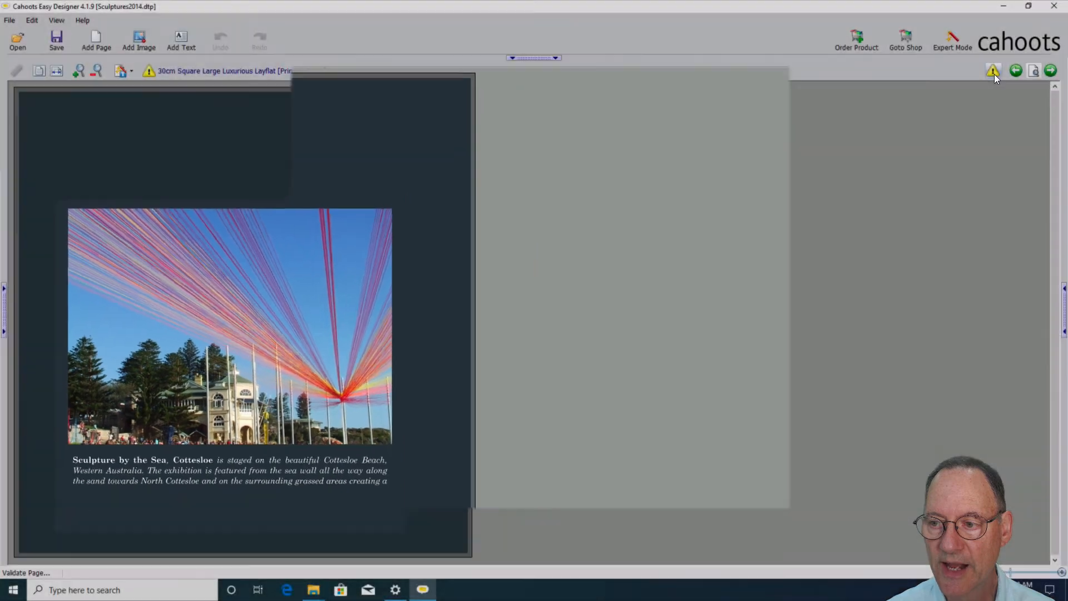
pyautogui.click(994, 73)
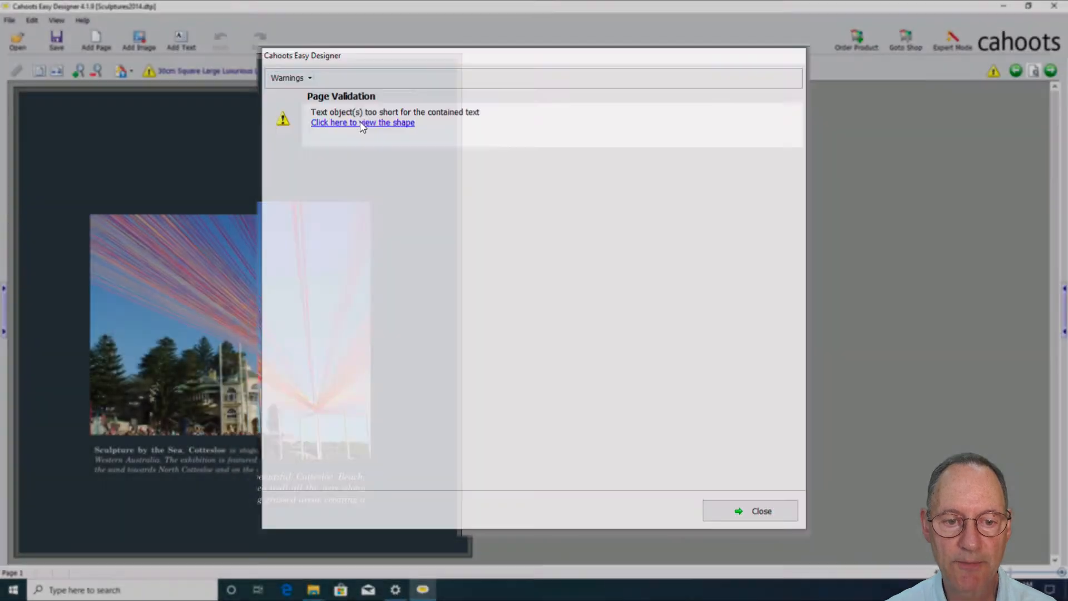
pyautogui.click(313, 77)
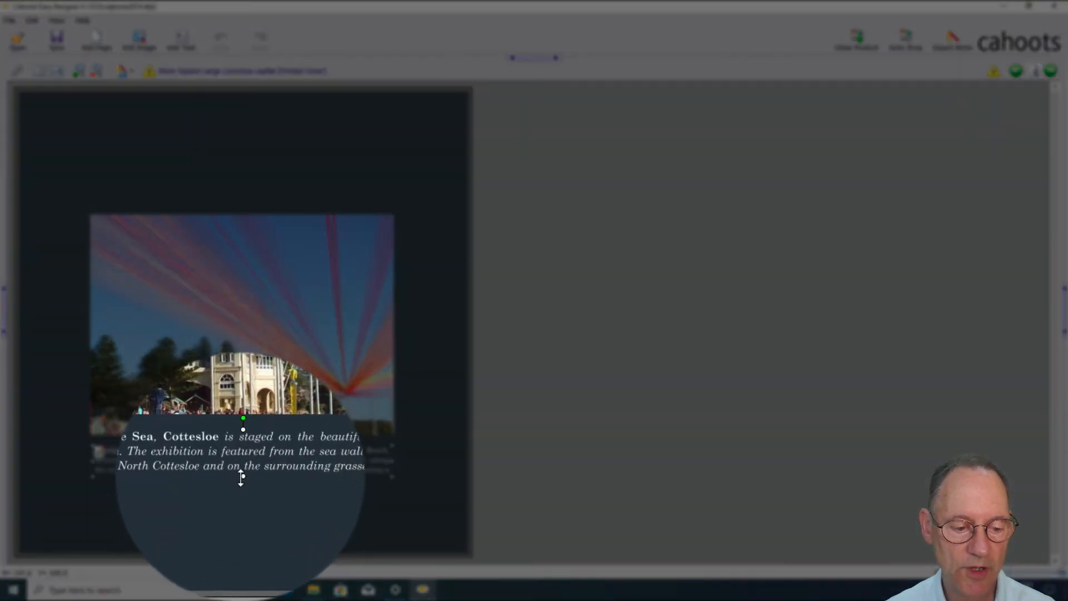
# Lengthen the caption's text box below the page 1 photo to include its fourth line, and validate the page again.
pyautogui.moveTo(242, 480); pyautogui.dragTo(242, 488)
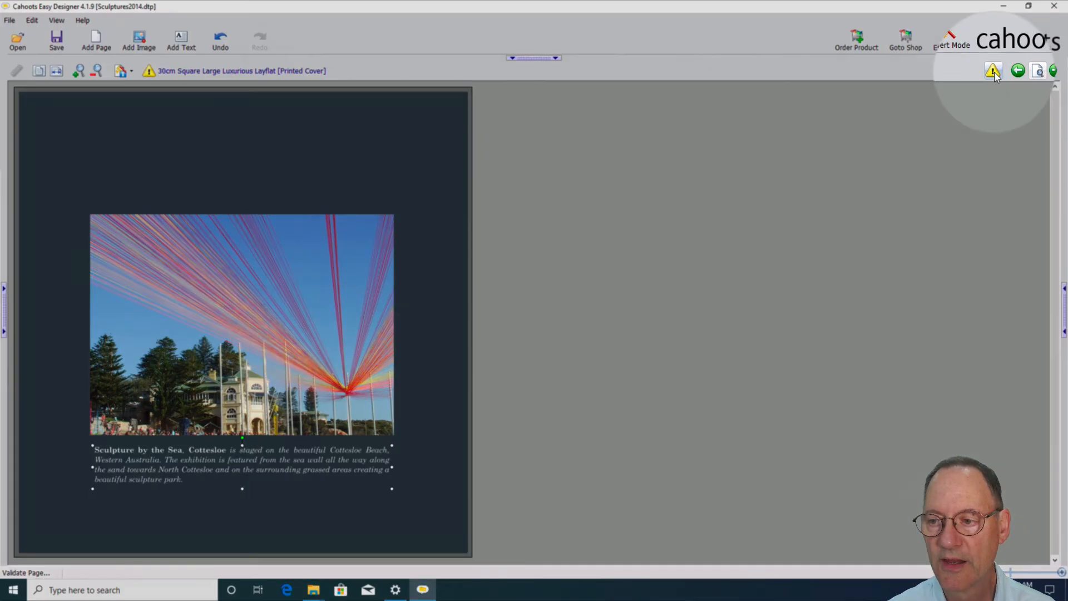
pyautogui.click(993, 72)
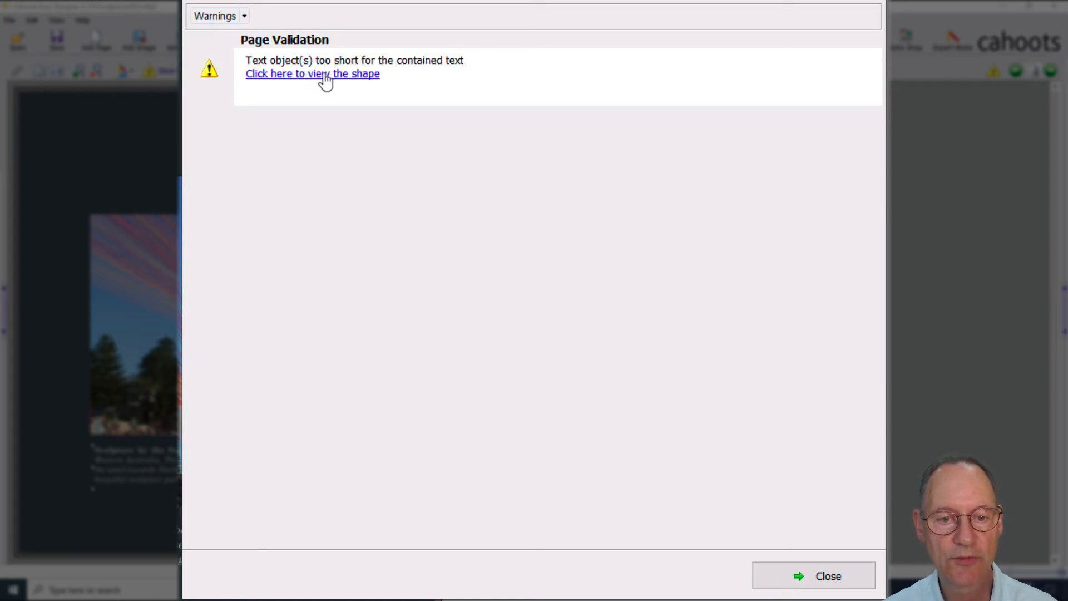
pyautogui.click(808, 577)
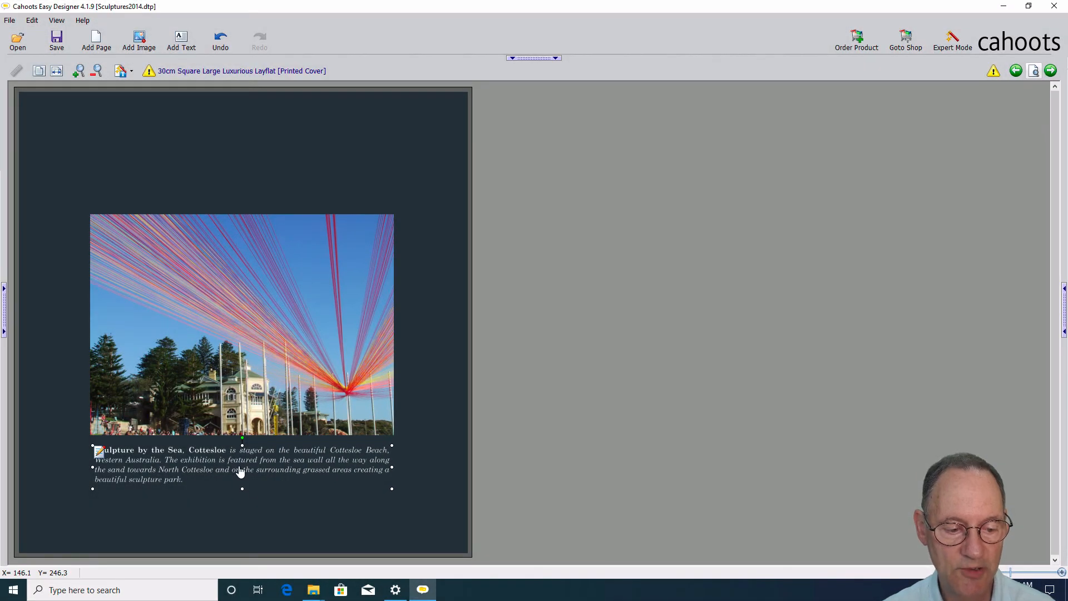
# Open the page 1 caption's text and check for empty lines after the paragraph.
pyautogui.doubleClick(240, 472)
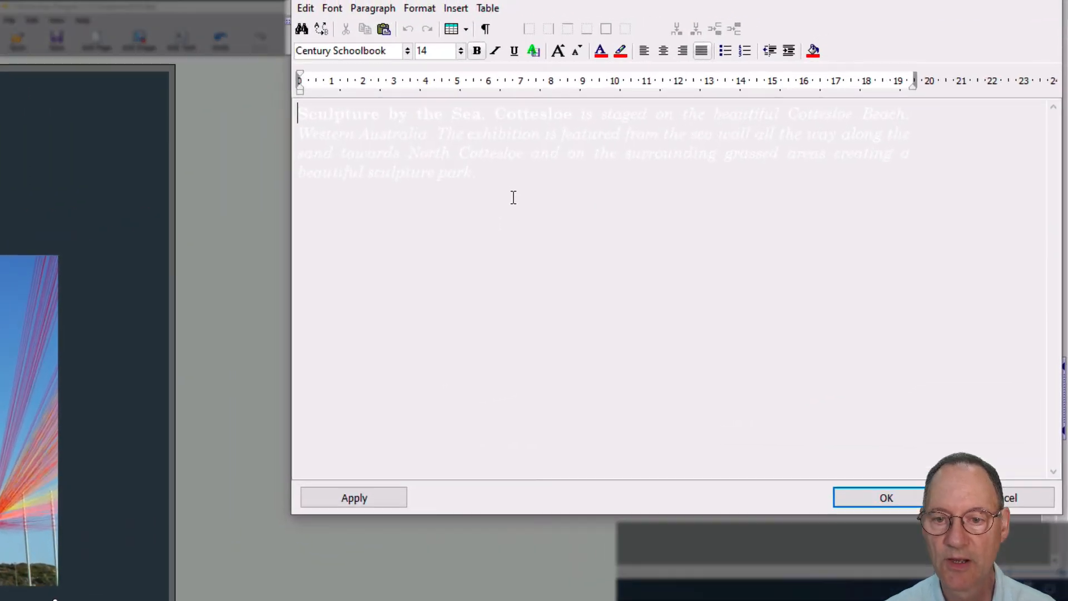
pyautogui.moveTo(695, 174); pyautogui.dragTo(620, 141)
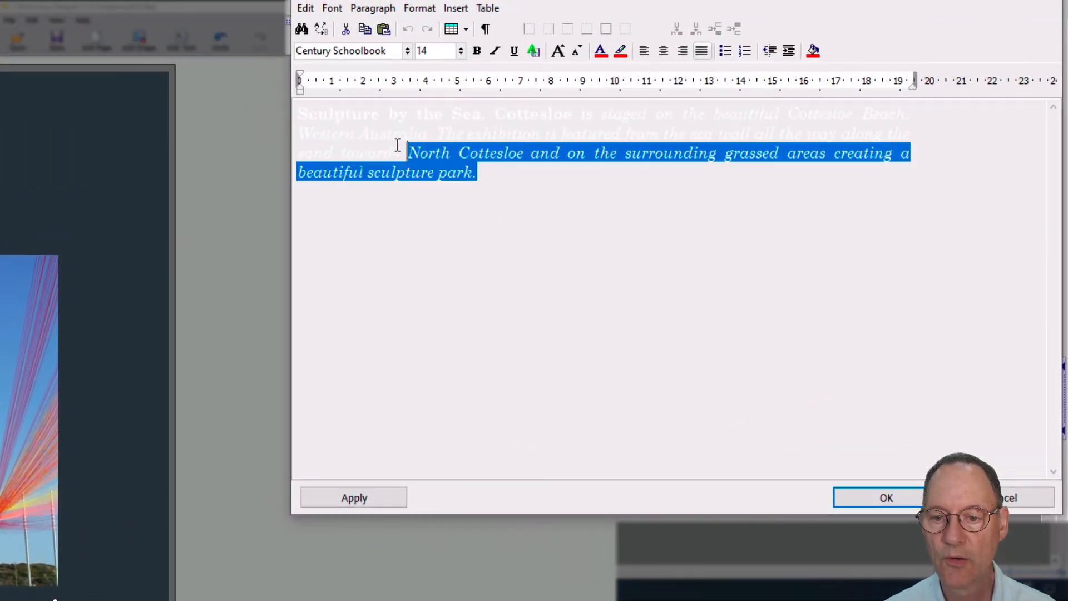
pyautogui.moveTo(397, 145); pyautogui.dragTo(285, 96)
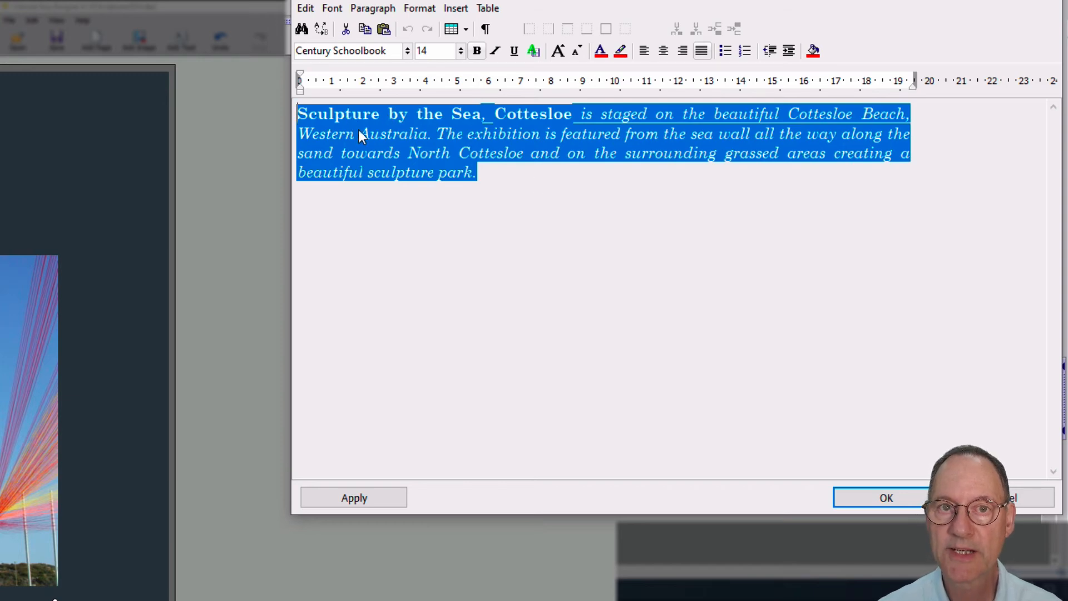
pyautogui.click(485, 182)
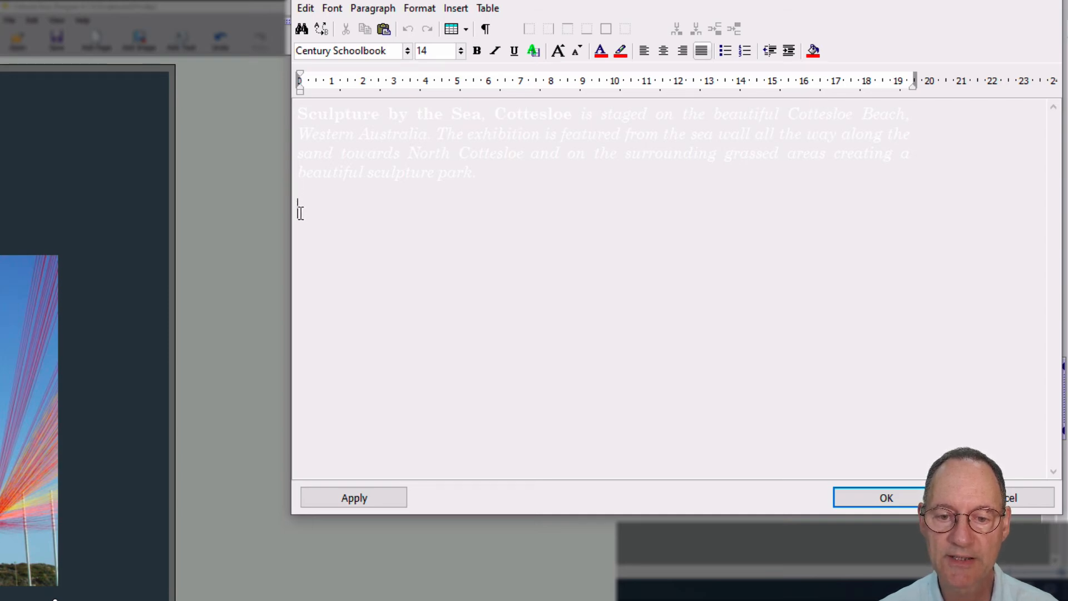
pyautogui.moveTo(294, 215)
pyautogui.mouseDown()
pyautogui.moveTo(246, 139)
pyautogui.moveTo(287, 216)
pyautogui.mouseUp()
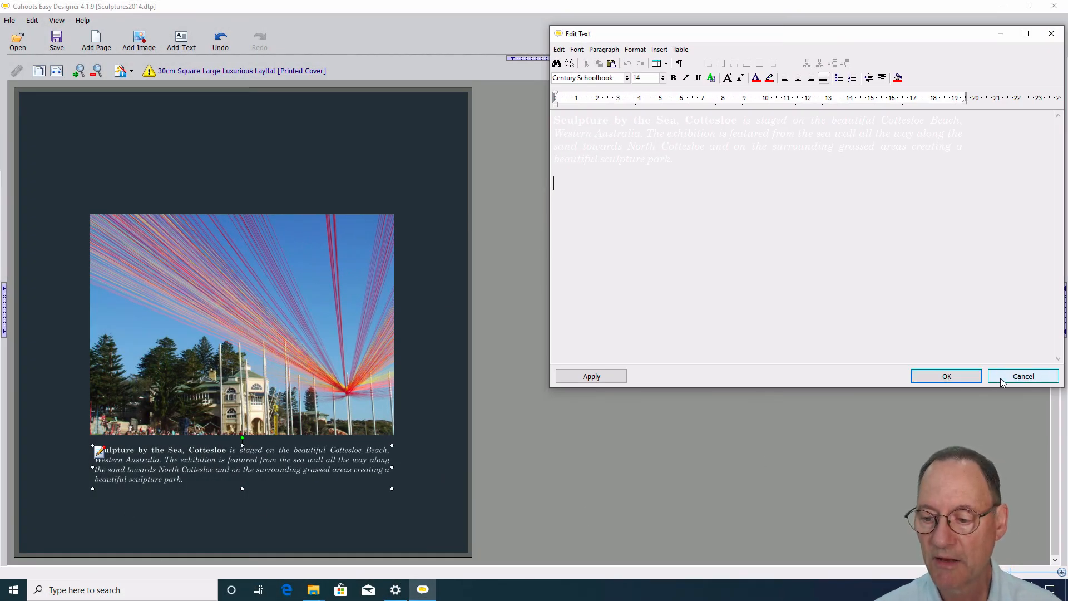
pyautogui.click(956, 377)
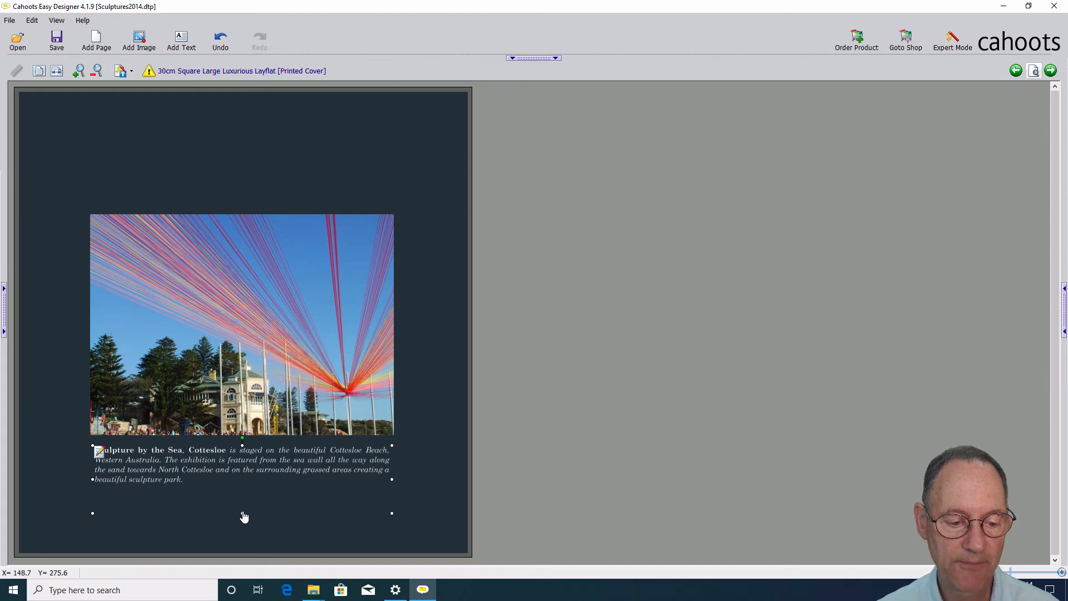
# Shorten the page 1 caption's text box to test the warning, and extend it downward again to leave room for the trailing blank line.
pyautogui.moveTo(242, 508); pyautogui.dragTo(242, 499)
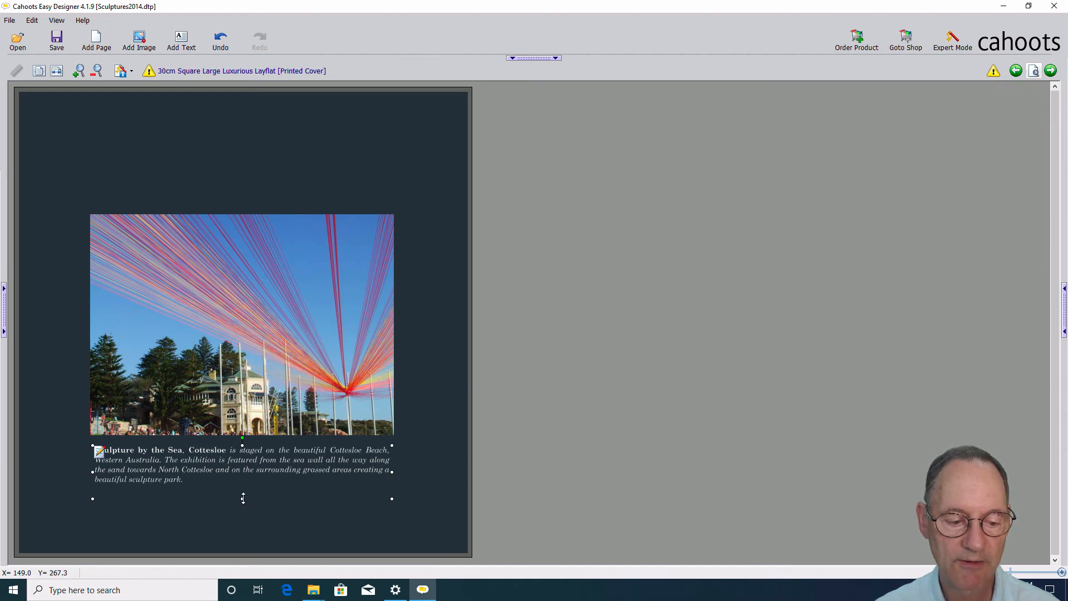
pyautogui.moveTo(240, 502); pyautogui.dragTo(242, 519)
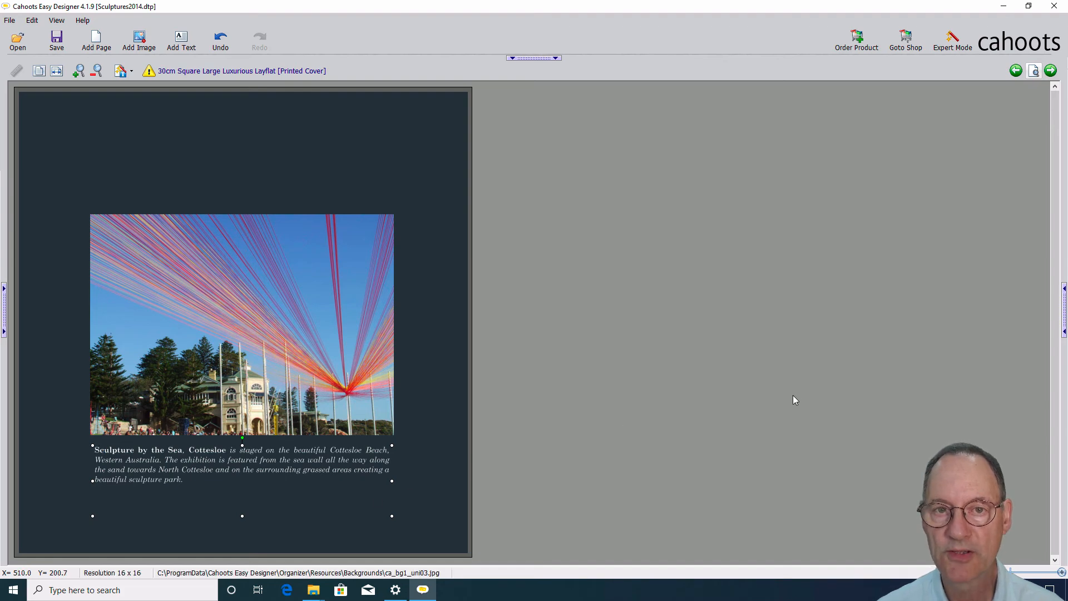
# Page forward to the spread of pages 8 + 9 and validate it.
pyautogui.click(1051, 71)
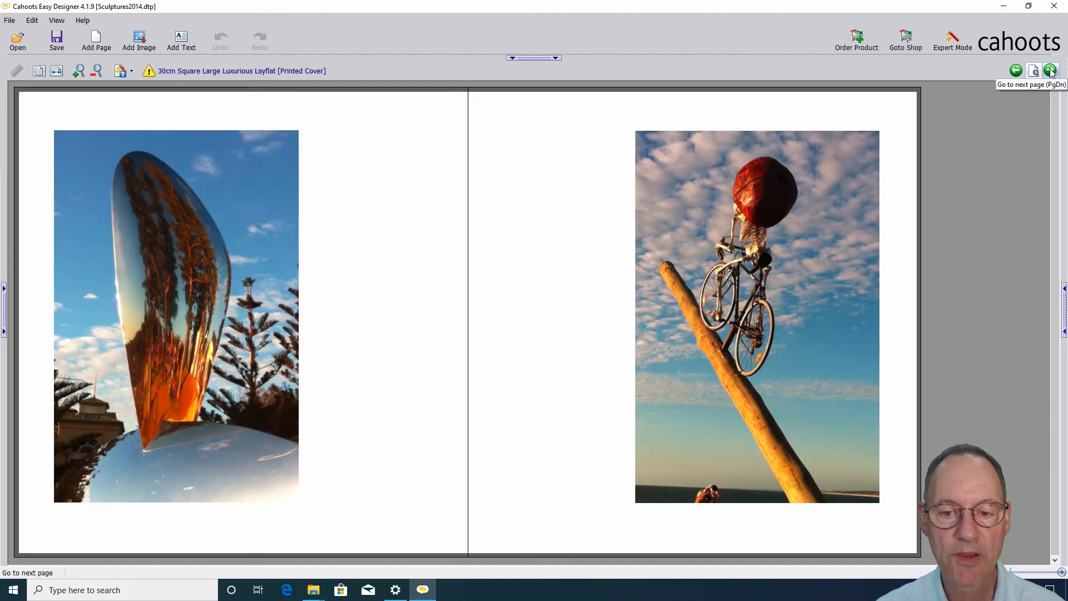
pyautogui.click(1051, 70)
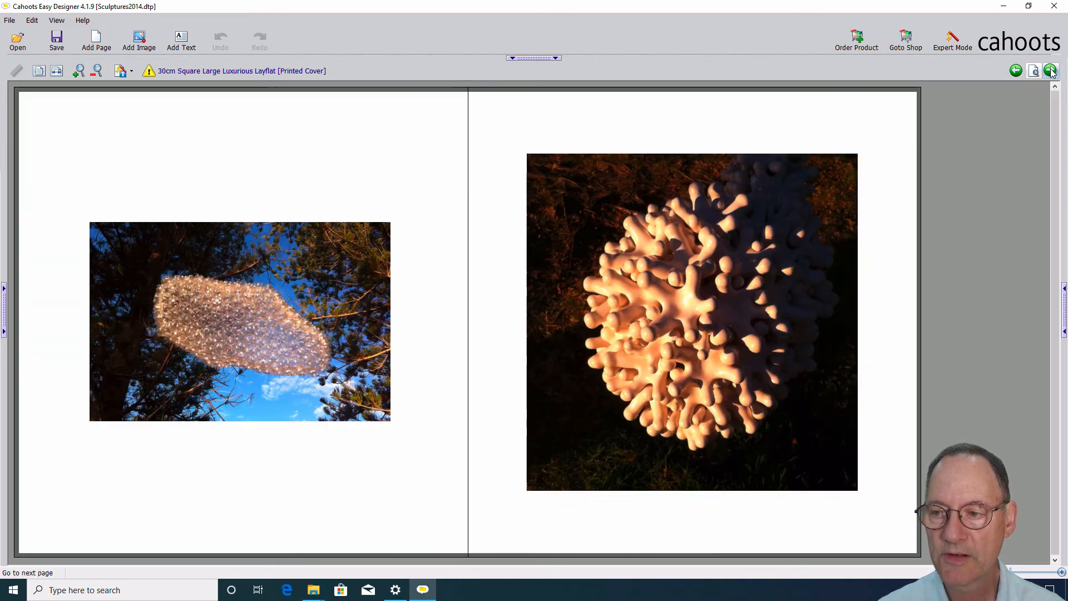
pyautogui.click(1051, 71)
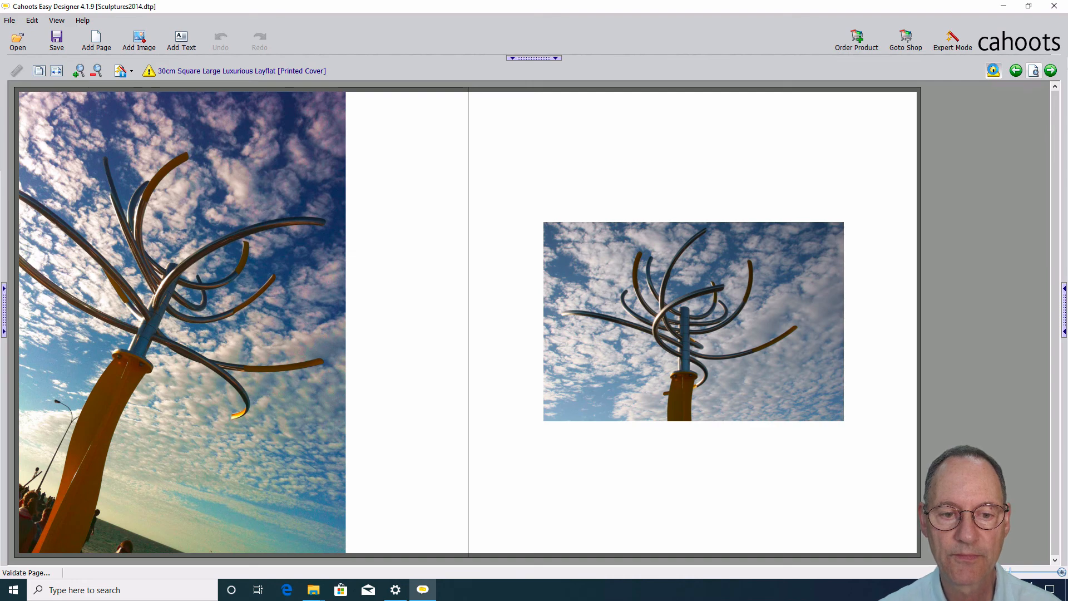
pyautogui.click(993, 71)
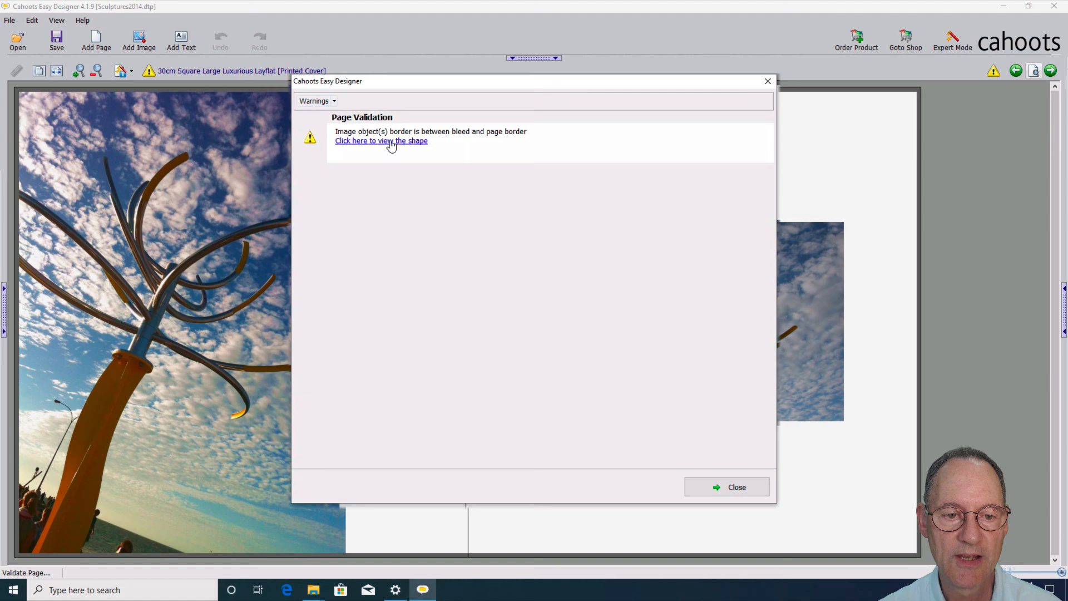
# Locate the photo flagged on pages 8 + 9, and check each remaining spread for warnings through to page 18.
pyautogui.click(324, 77)
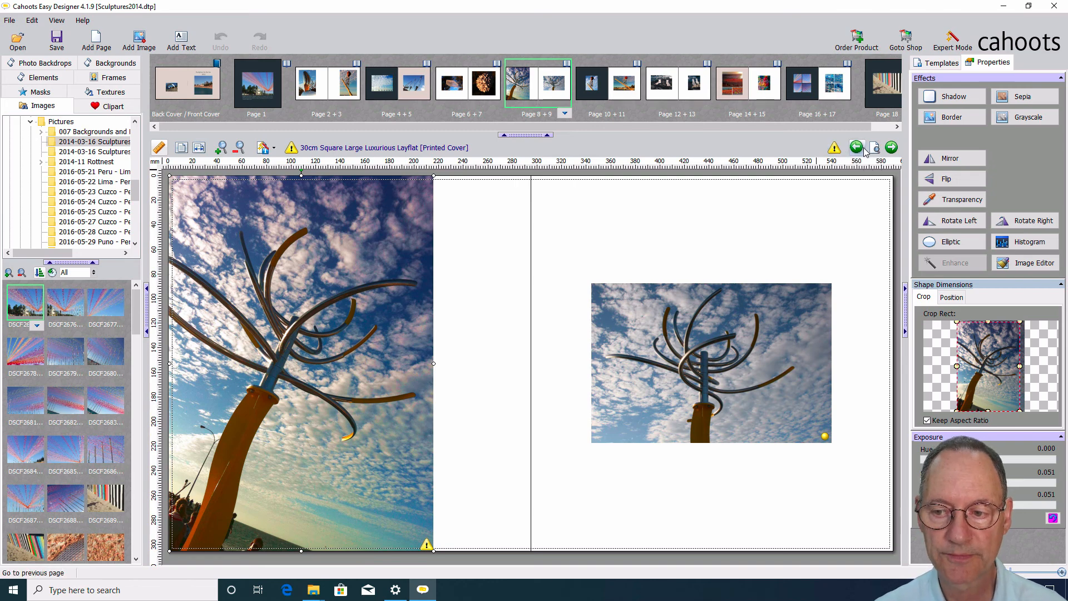
pyautogui.click(892, 148)
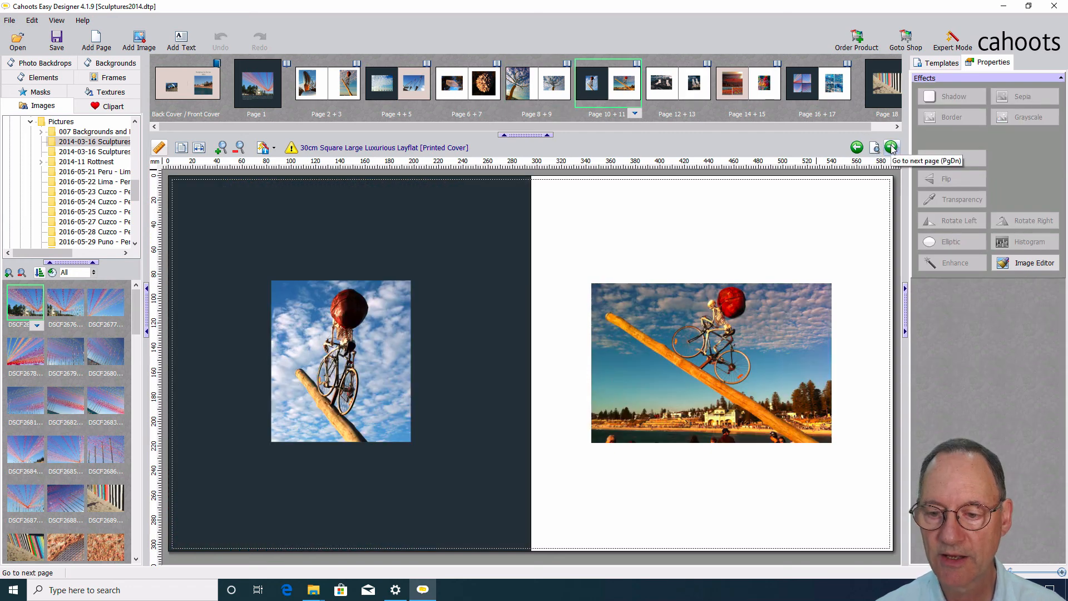
pyautogui.click(891, 148)
pyautogui.click(891, 148)
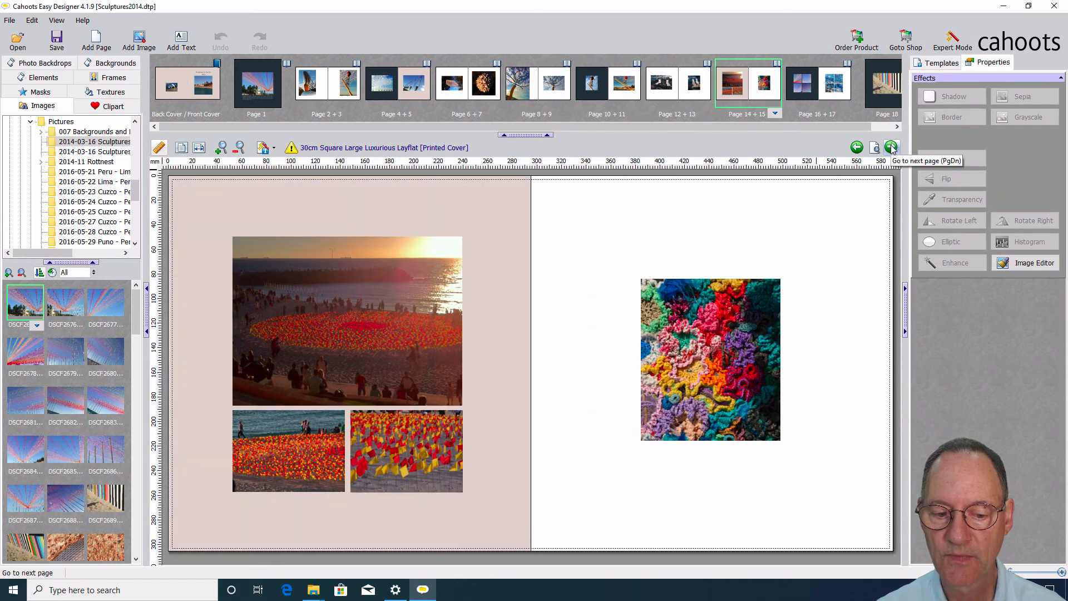
pyautogui.click(856, 147)
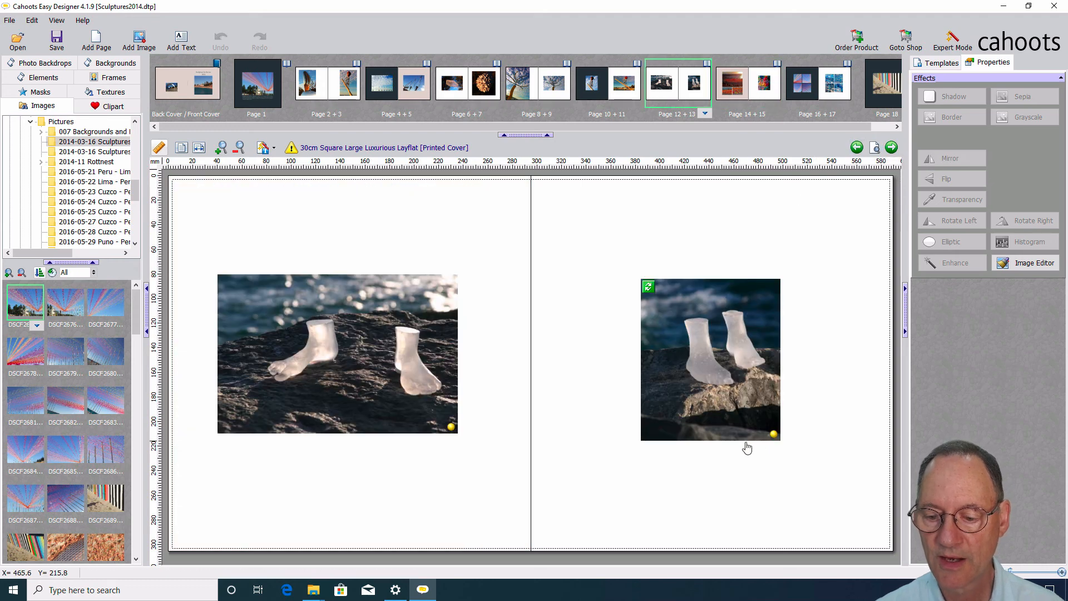
pyautogui.click(891, 148)
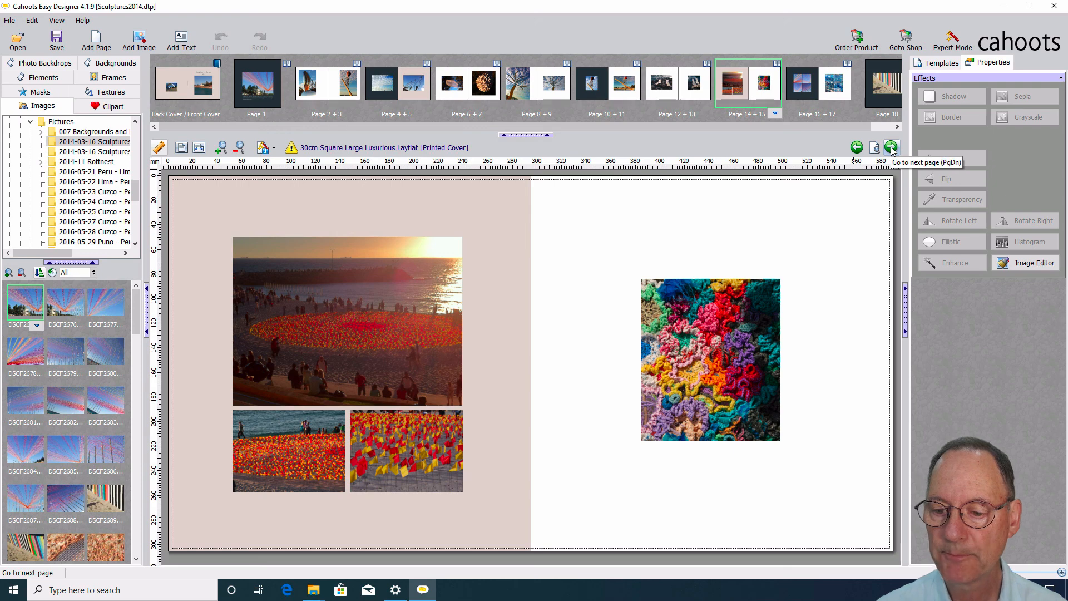
pyautogui.click(892, 148)
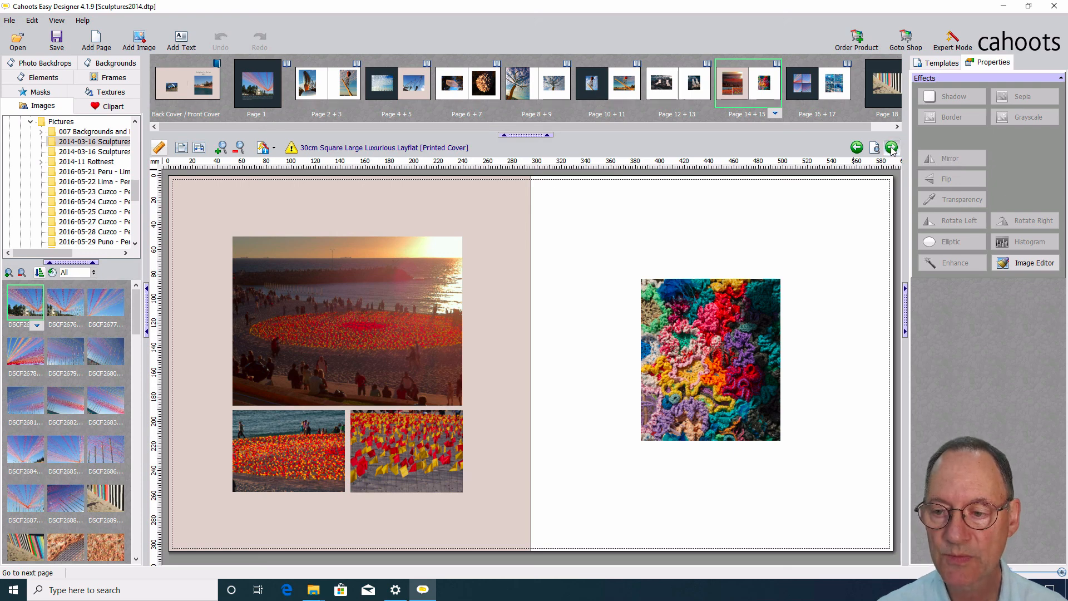
pyautogui.click(891, 148)
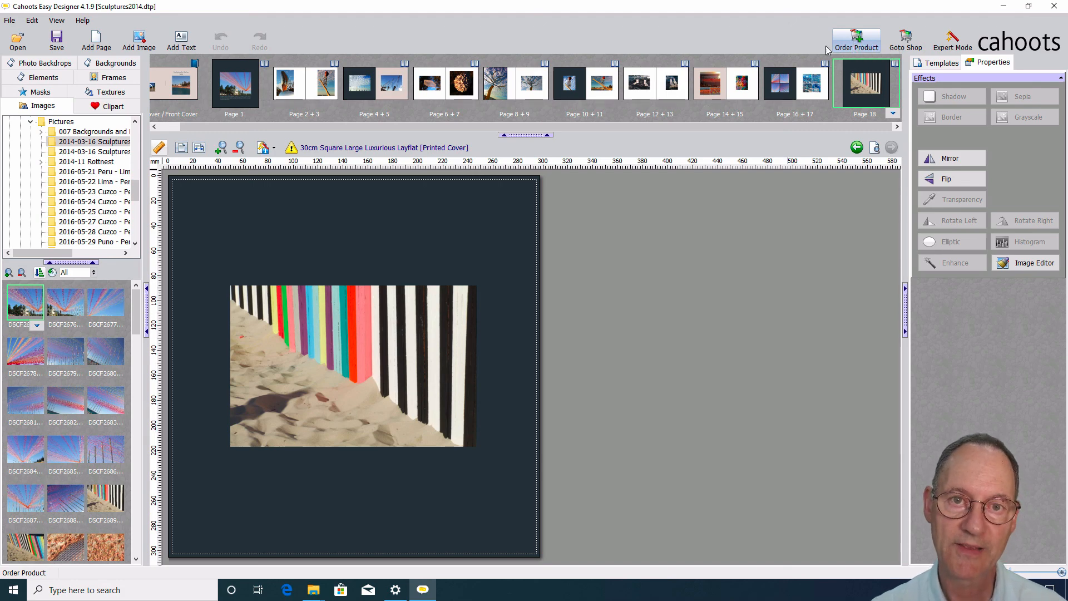
# Validate the entire document to check all pages for errors at once.
pyautogui.click(9, 20)
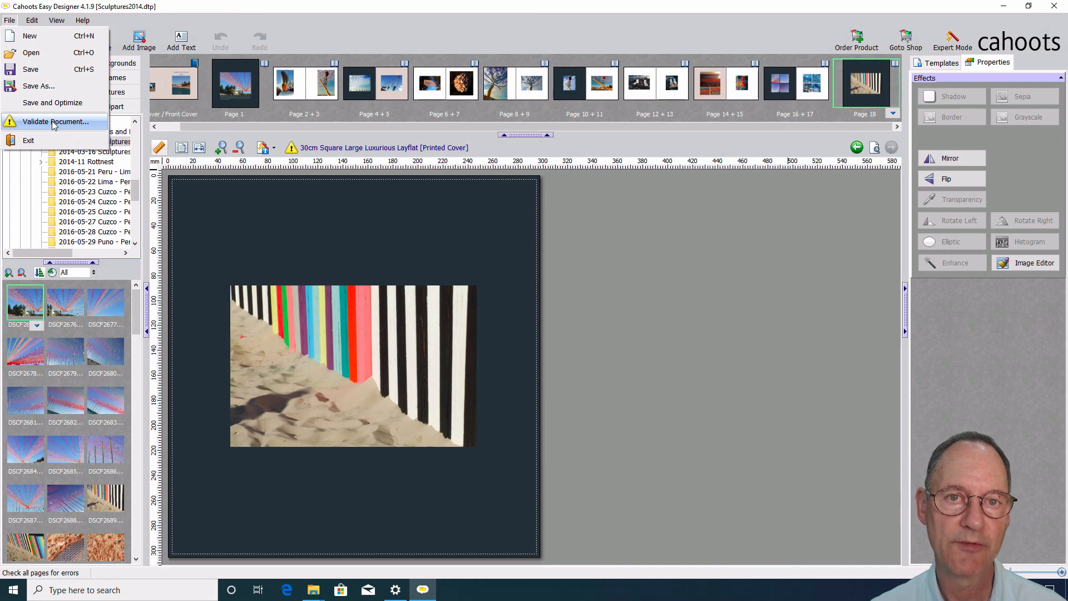
pyautogui.click(54, 124)
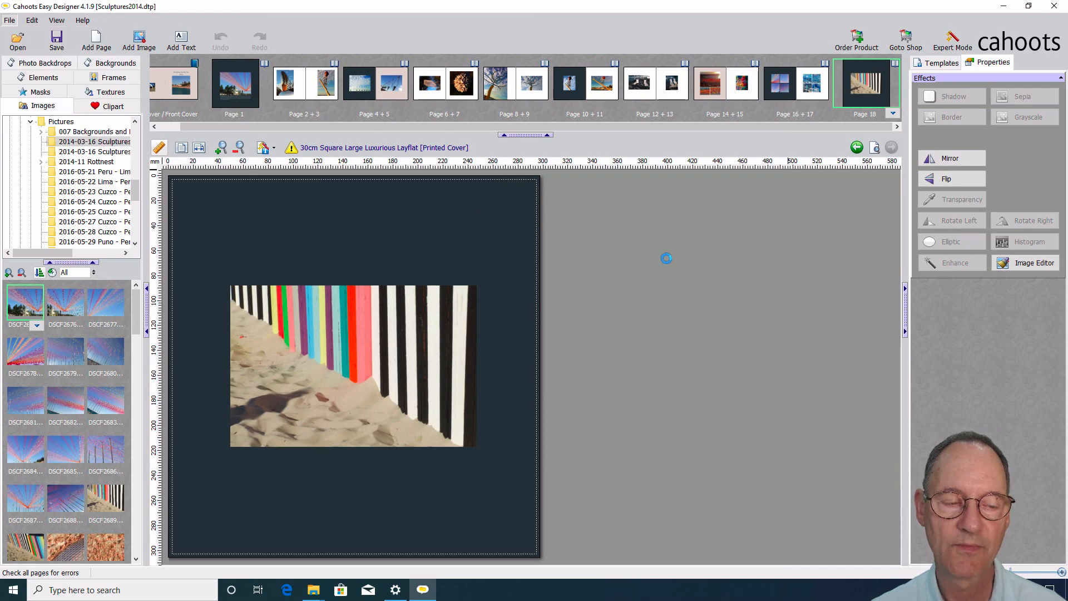